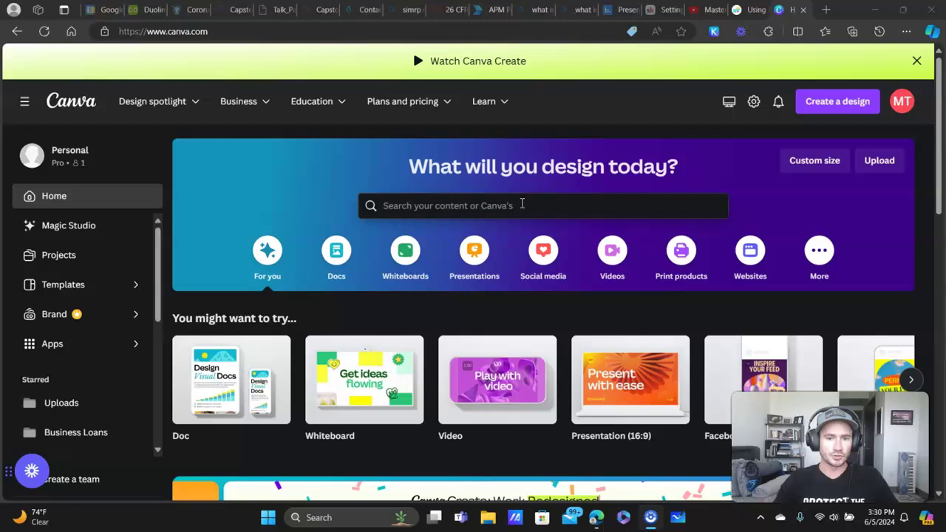
# Open the home-page search box to show recent searches like youtube intro and youtube outro
pyautogui.click(522, 204)
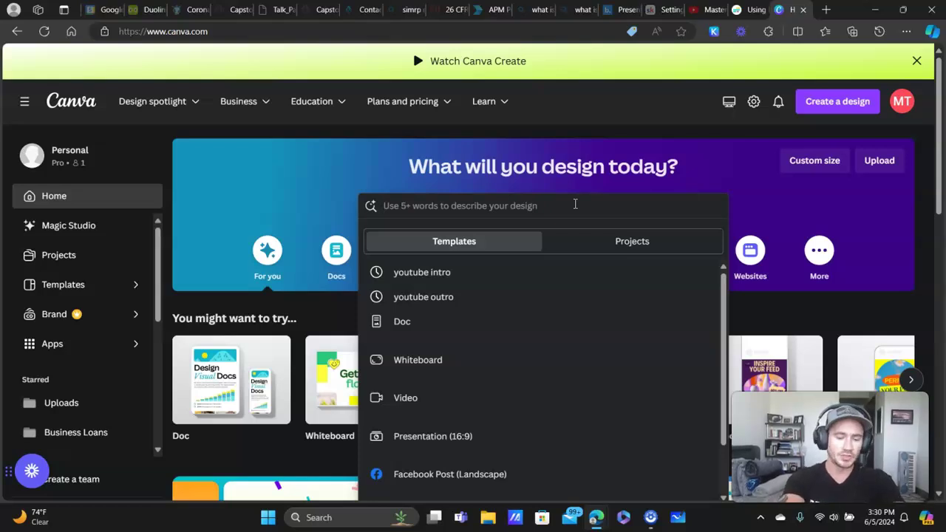
# Search templates for 'youtube intro' and browse results to the Blue Gradient Modern Youtube Intro
pyautogui.write('youtube intro')
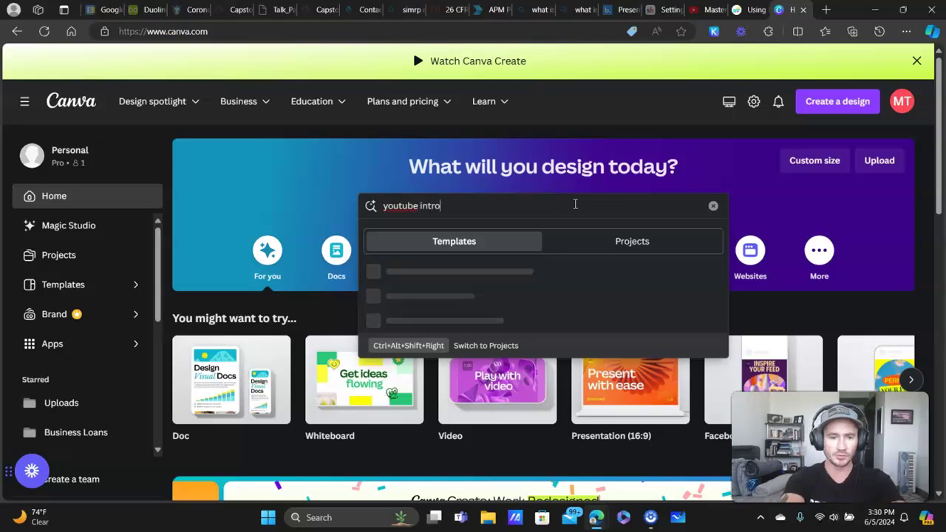
pyautogui.press('Return')
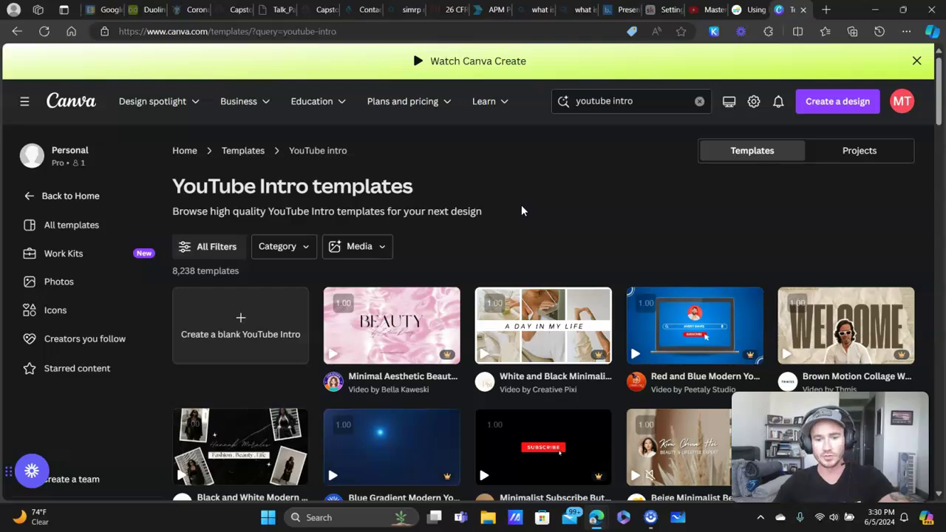
pyautogui.scroll(-3, 660, 215)
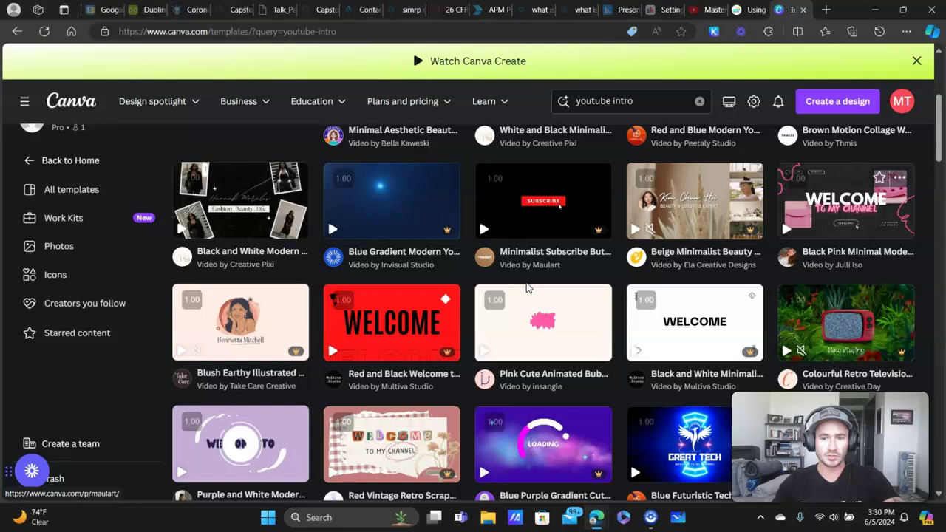
pyautogui.scroll(-2, 535, 223)
pyautogui.moveTo(562, 217)
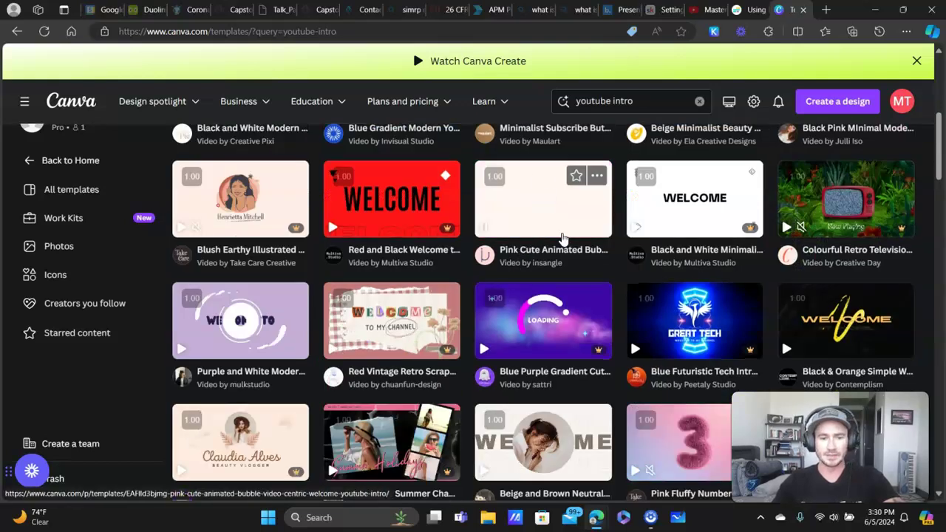
pyautogui.moveTo(543, 328)
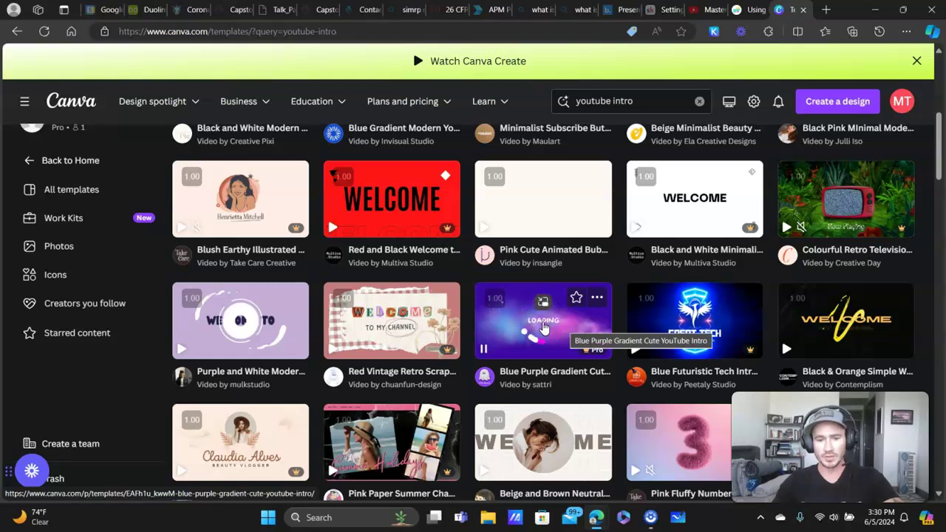
pyautogui.moveTo(702, 330)
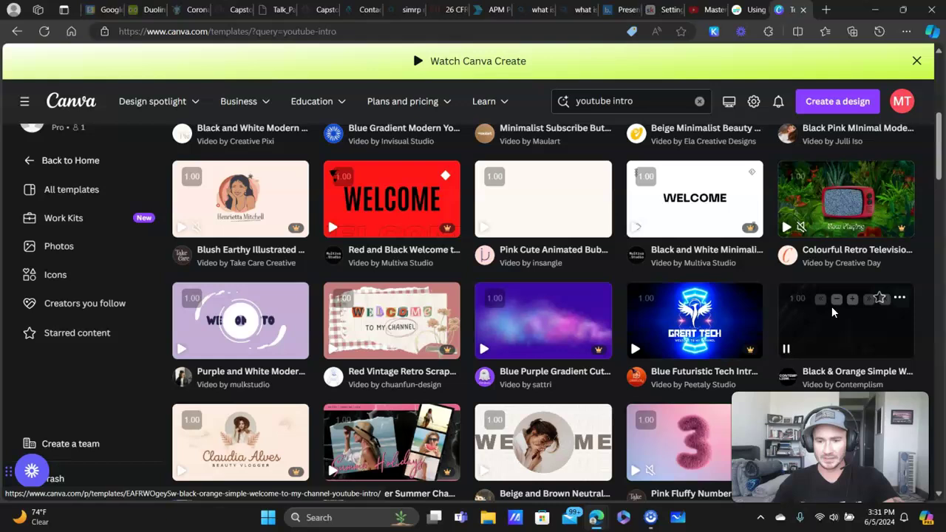
pyautogui.moveTo(835, 325)
pyautogui.scroll(-3, 835, 325)
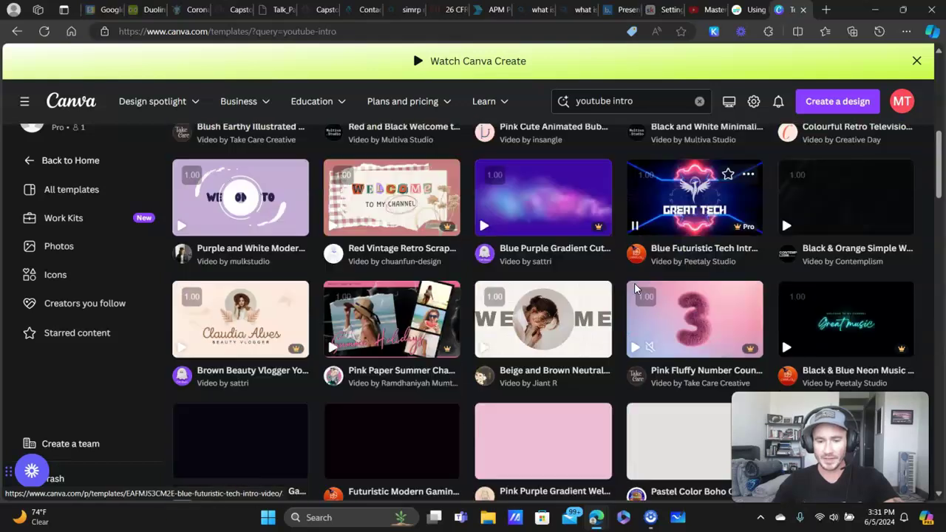
pyautogui.moveTo(847, 205)
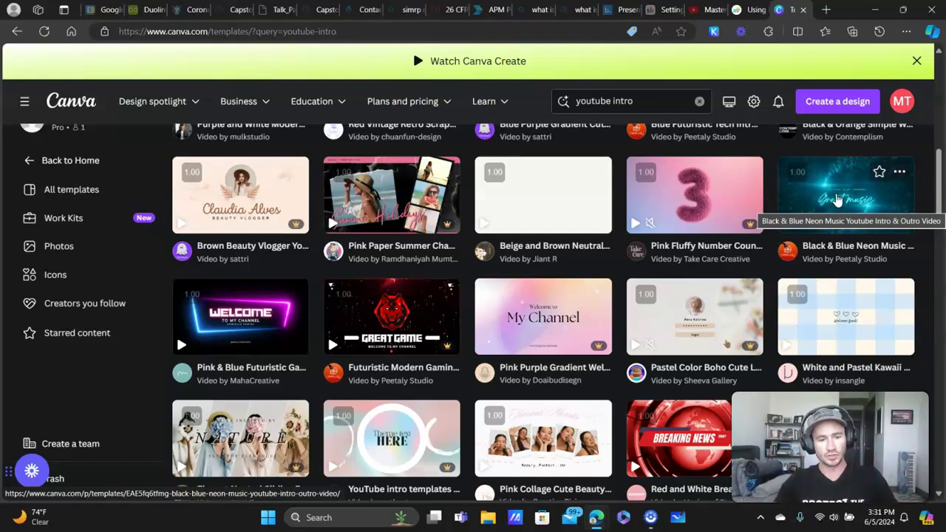
pyautogui.scroll(-3, 812, 222)
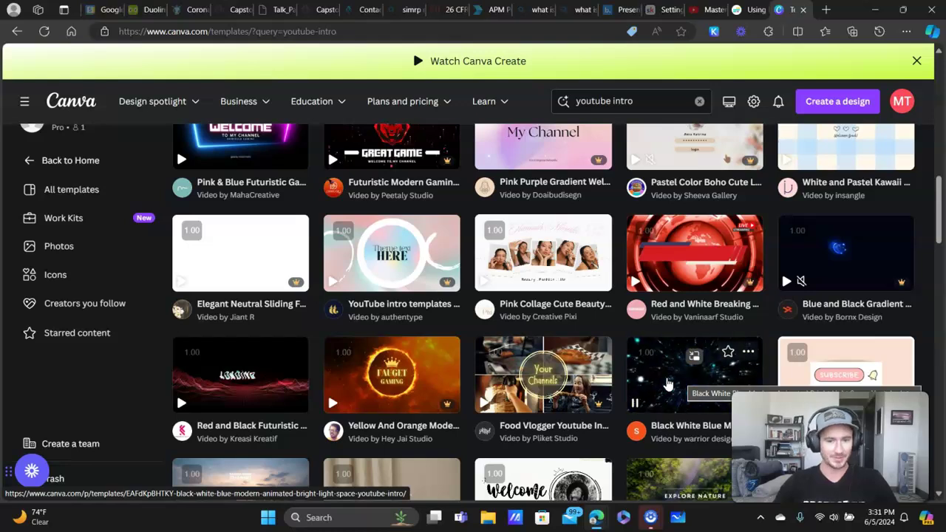
pyautogui.scroll(5, 607, 354)
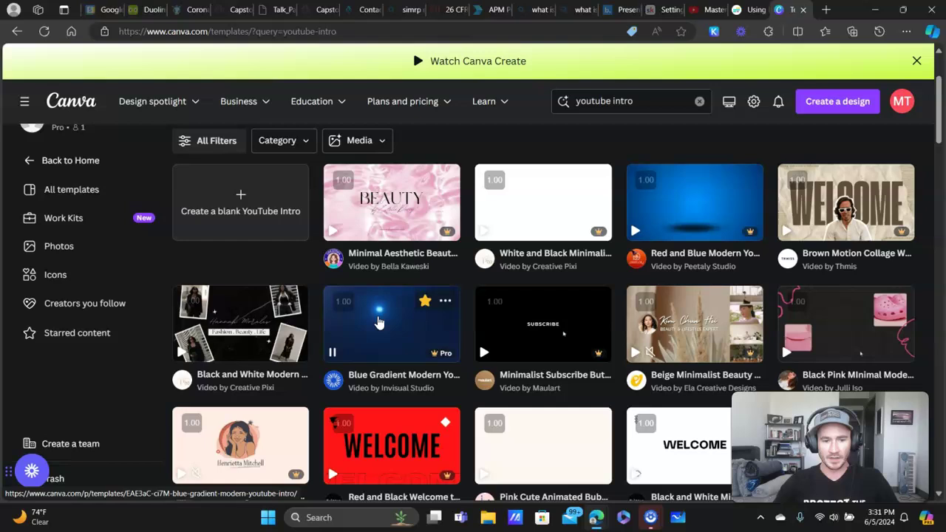
# Open the Blue Gradient Modern Youtube Intro, go to scene two and select the DANIEL GALLEGO title
pyautogui.click(384, 332)
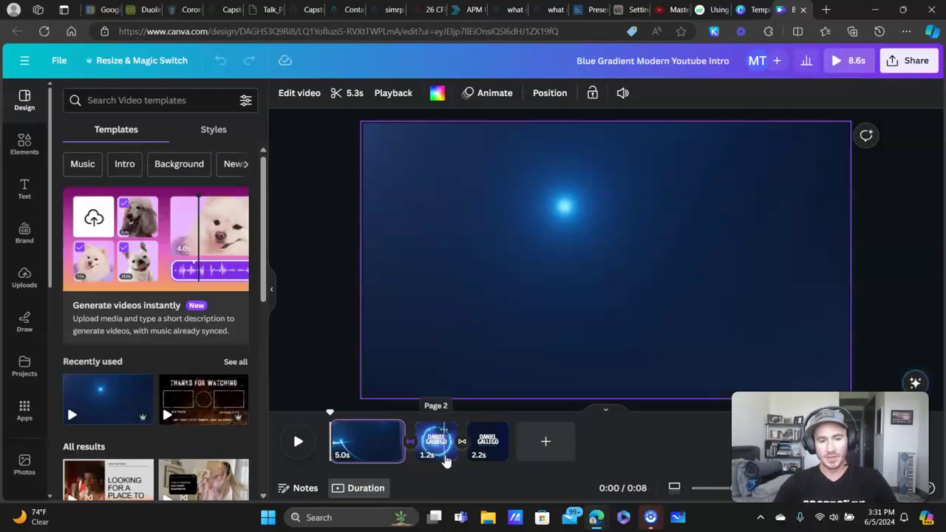
pyautogui.click(440, 452)
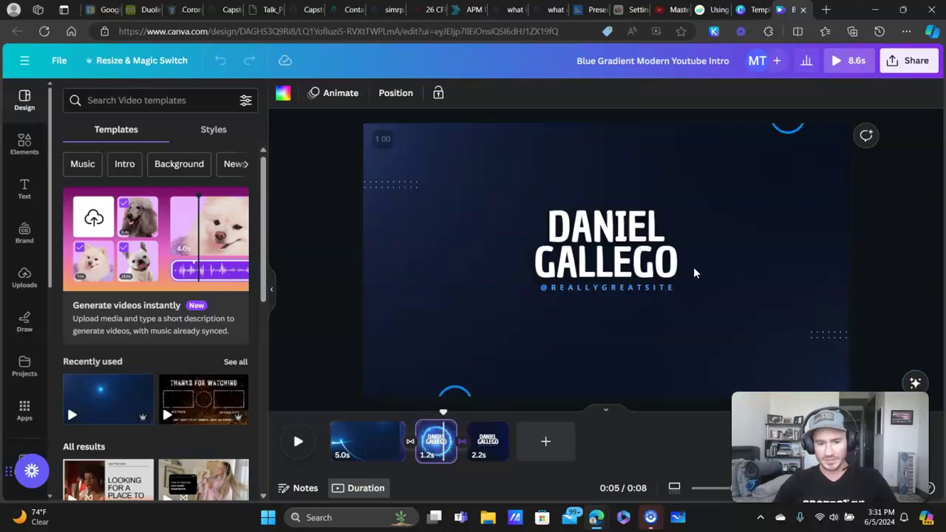
pyautogui.click(606, 246)
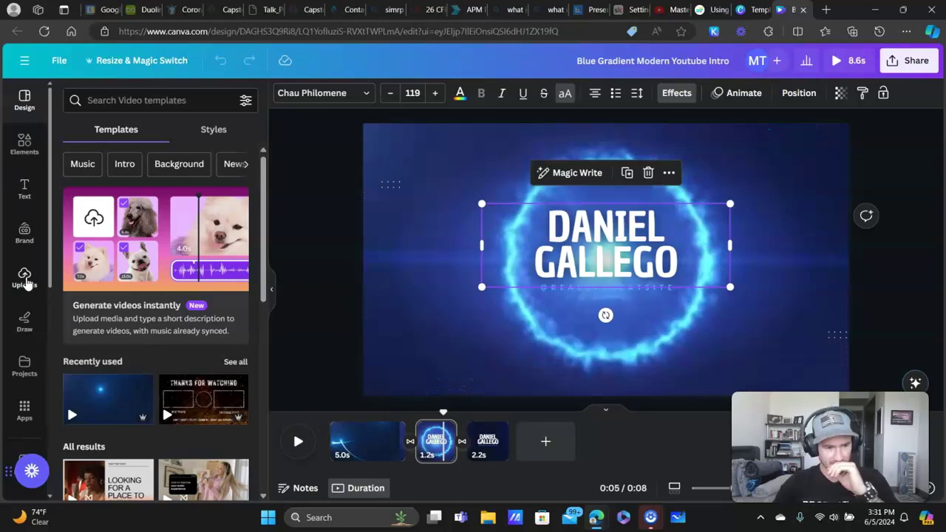
# Add the uploaded clickmagick logo to the second scene
pyautogui.click(25, 288)
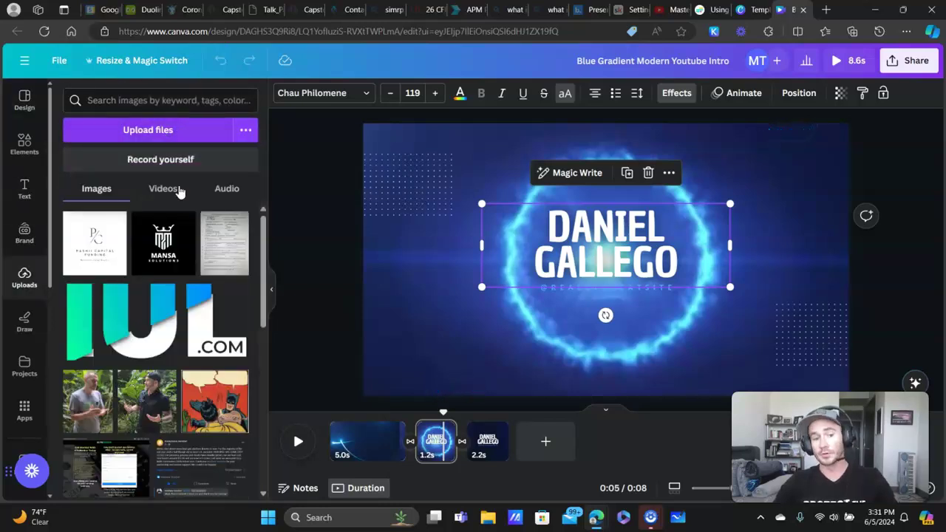
pyautogui.scroll(-5, 180, 211)
pyautogui.scroll(-5, 175, 257)
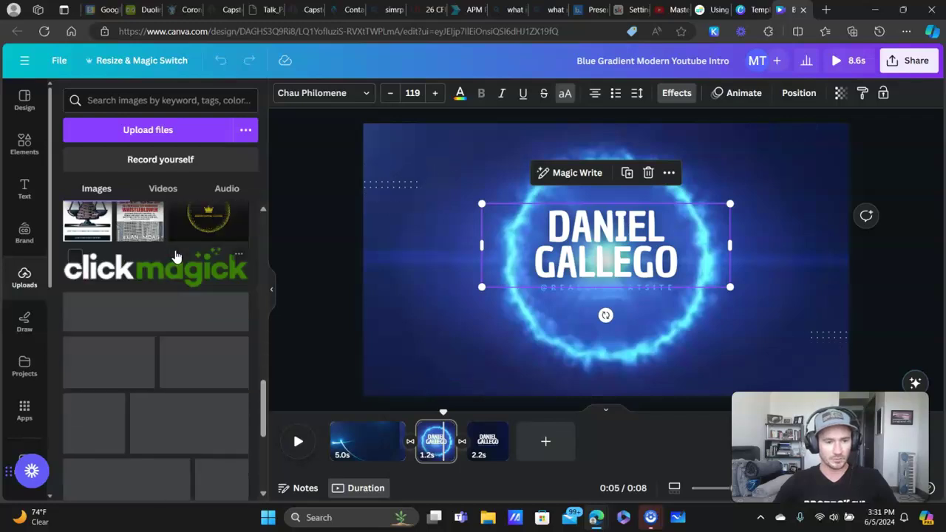
pyautogui.scroll(-2, 149, 270)
pyautogui.scroll(3, 149, 269)
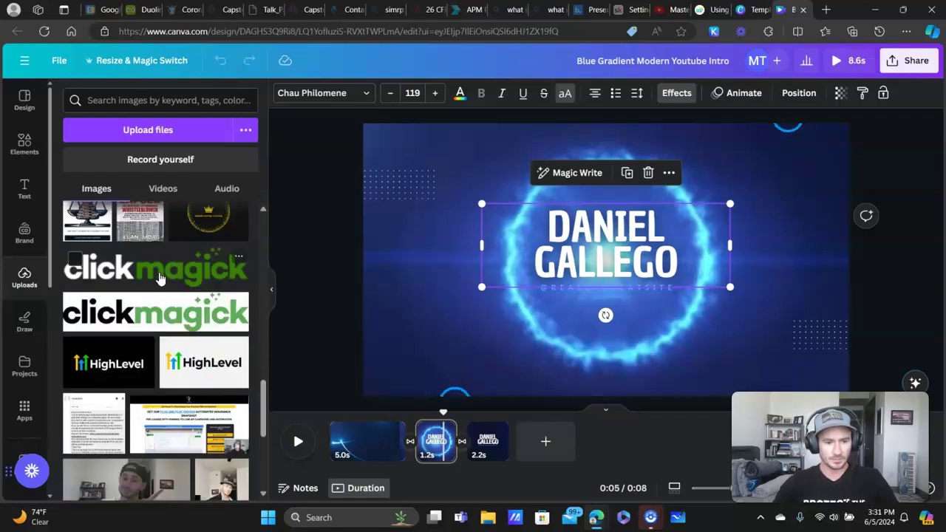
pyautogui.click(158, 272)
pyautogui.moveTo(611, 255); pyautogui.dragTo(613, 187)
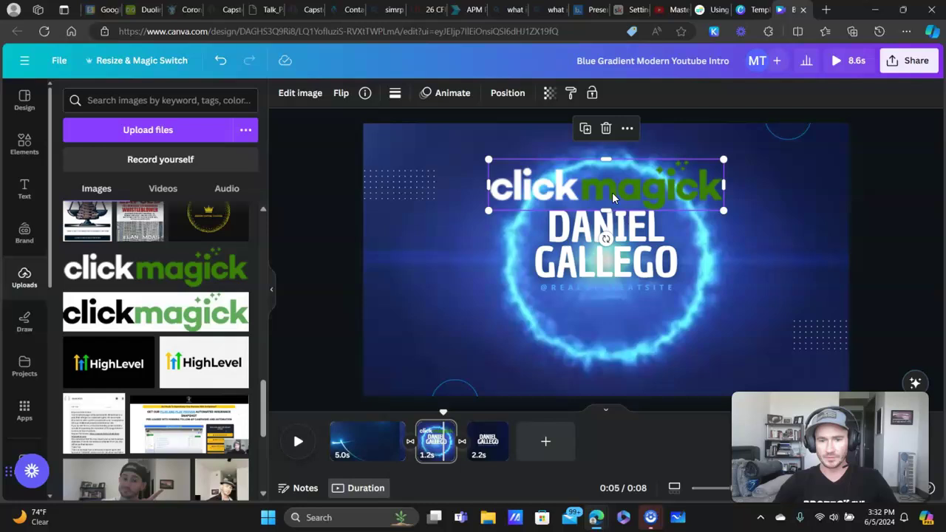
# Delete the DANIEL GALLEGO title and centre the logo inside the glowing ring
pyautogui.click(654, 255)
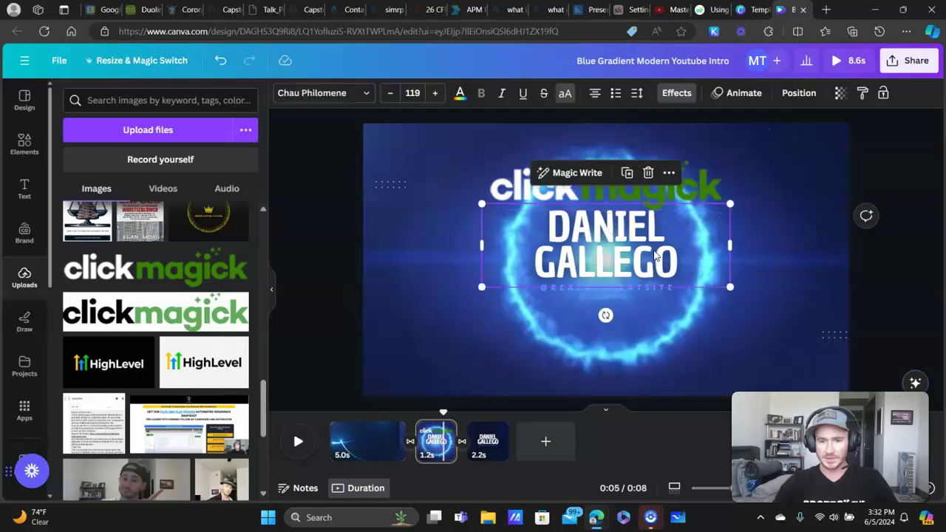
pyautogui.click(648, 172)
pyautogui.moveTo(614, 189); pyautogui.dragTo(605, 249)
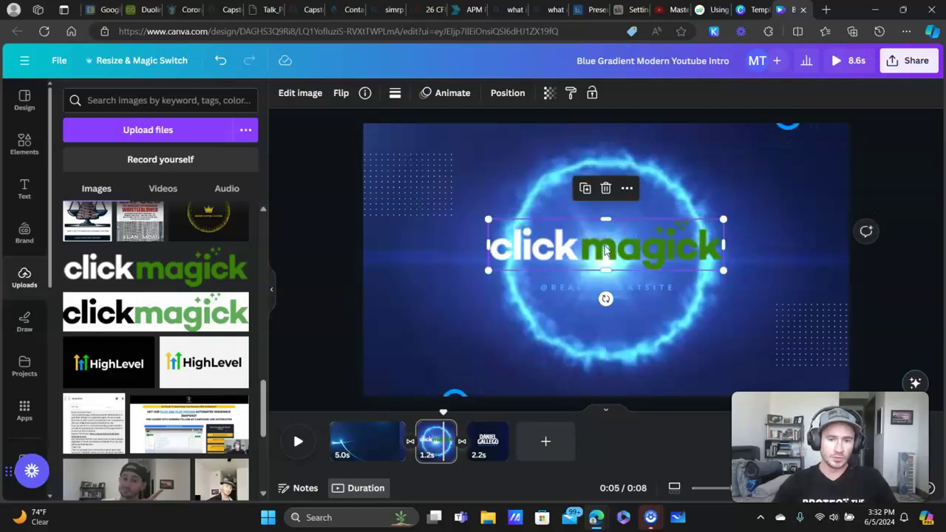
pyautogui.doubleClick(653, 288)
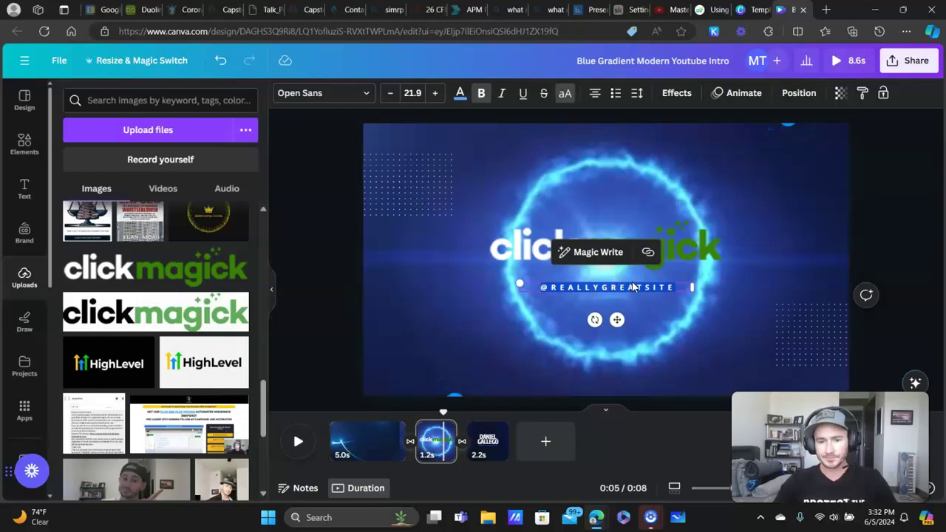
pyautogui.click(694, 255)
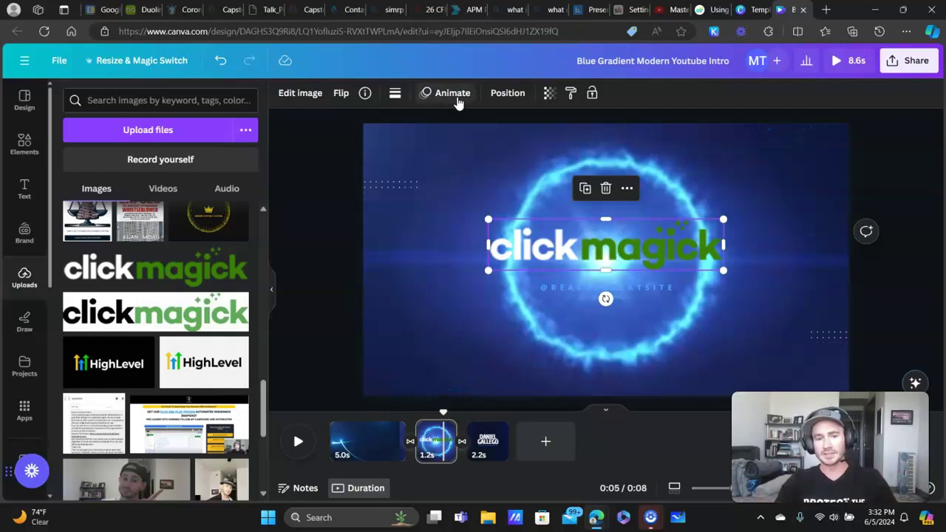
# Apply the Succession animation to the clickmagick logo
pyautogui.click(454, 95)
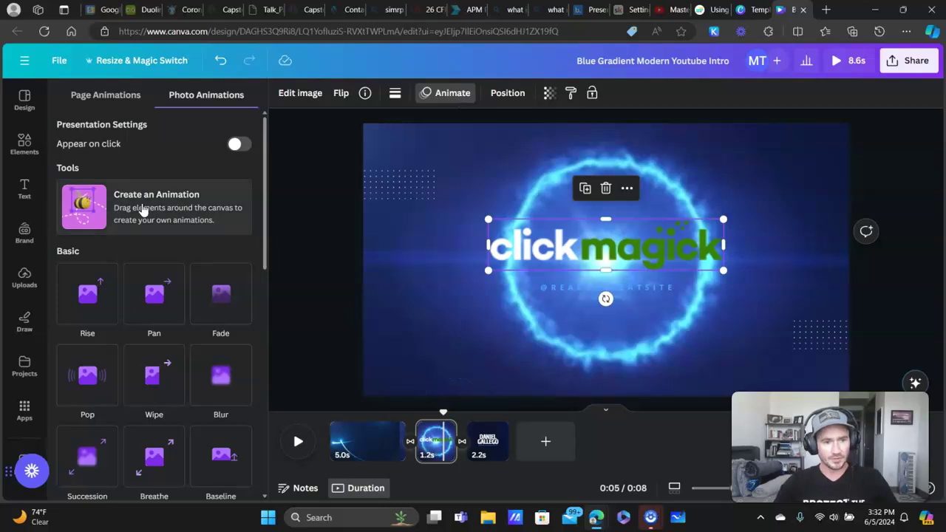
pyautogui.scroll(-3, 159, 206)
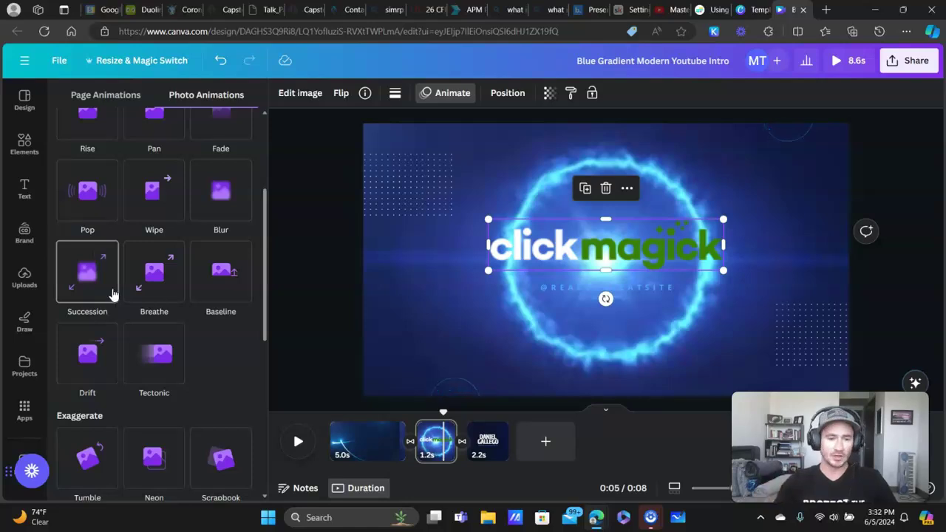
pyautogui.click(82, 288)
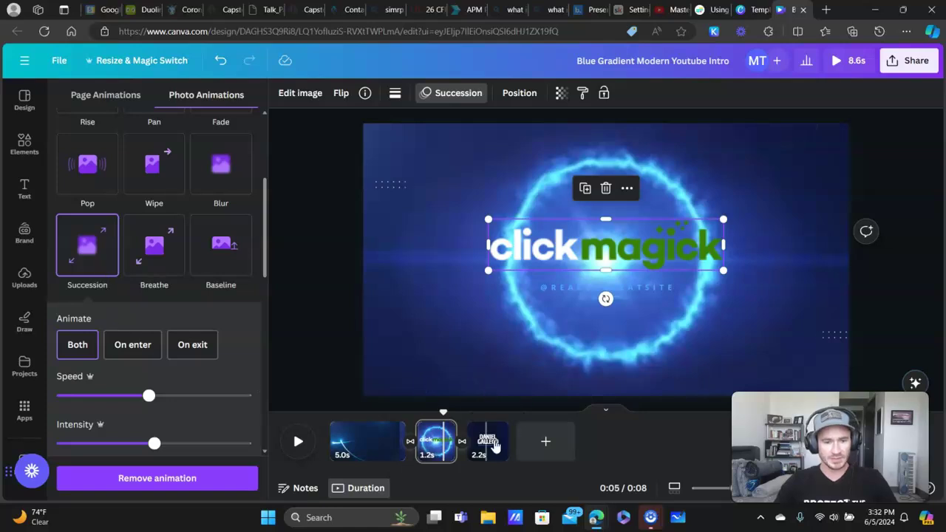
# On page 3, replace the name text with the clickmagick logo, nudged slightly up
pyautogui.click(491, 446)
pyautogui.click(606, 244)
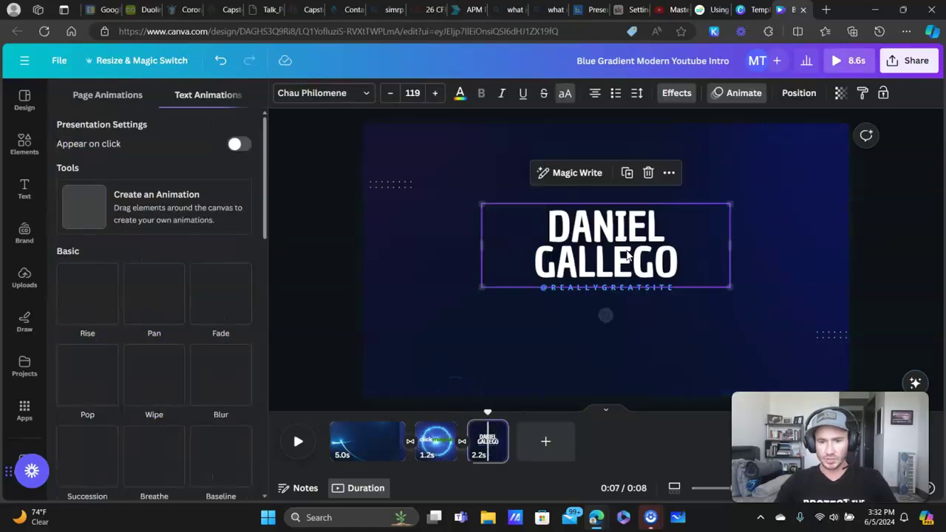
pyautogui.click(650, 171)
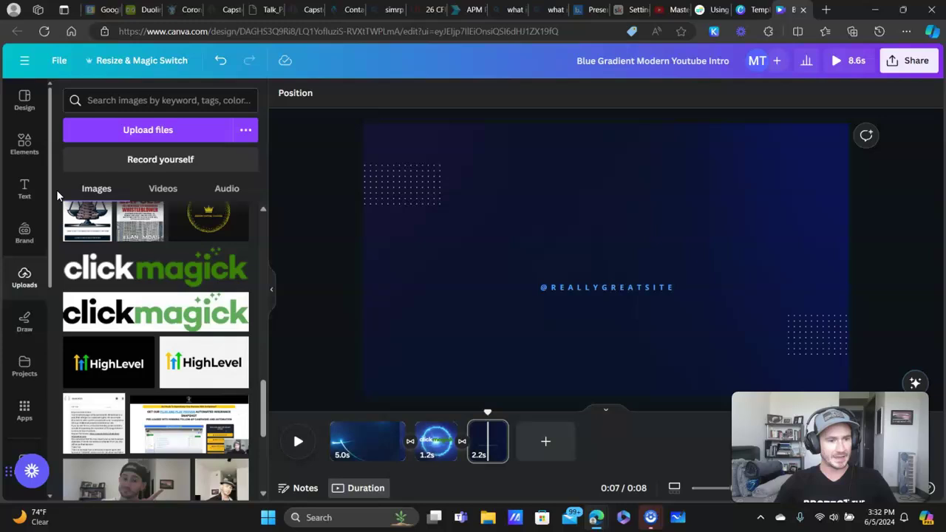
pyautogui.click(239, 279)
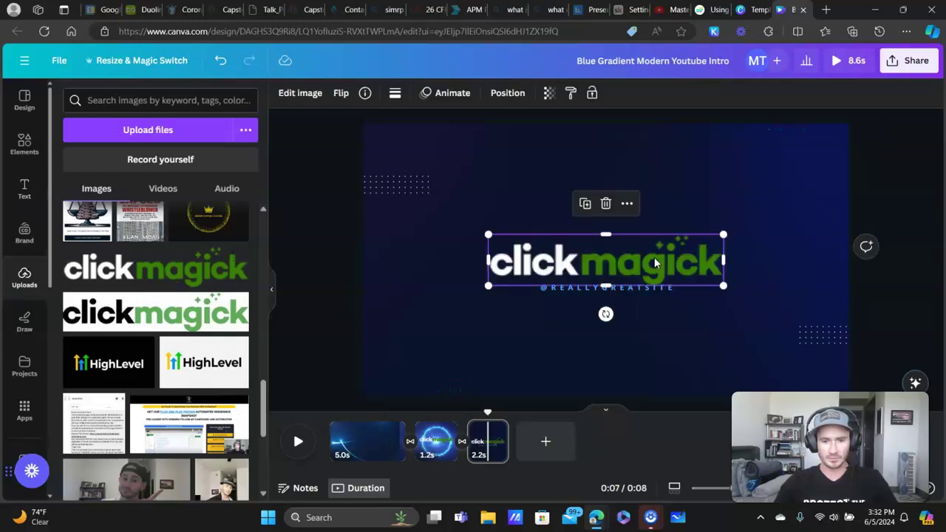
pyautogui.moveTo(654, 257); pyautogui.dragTo(663, 249)
pyautogui.click(887, 169)
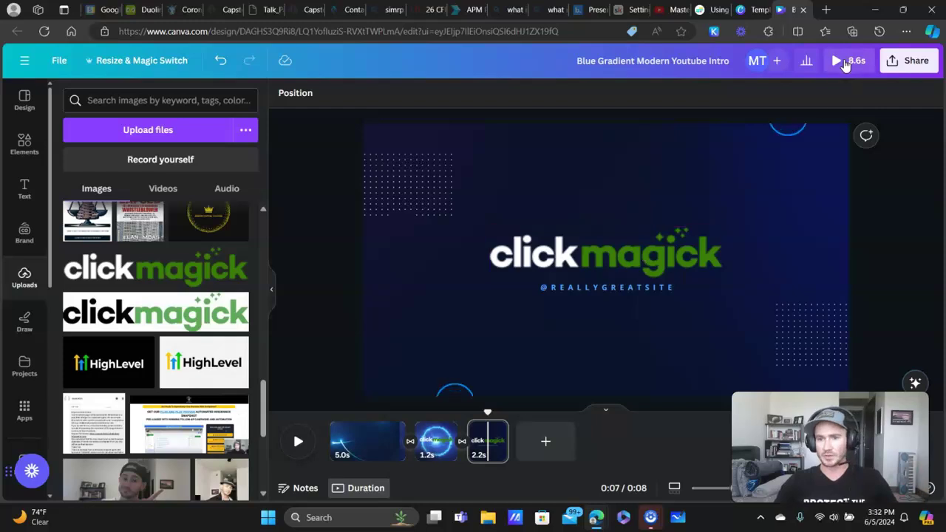
# Play the intro full screen, close it, then glance at the Share > Download settings
pyautogui.click(846, 63)
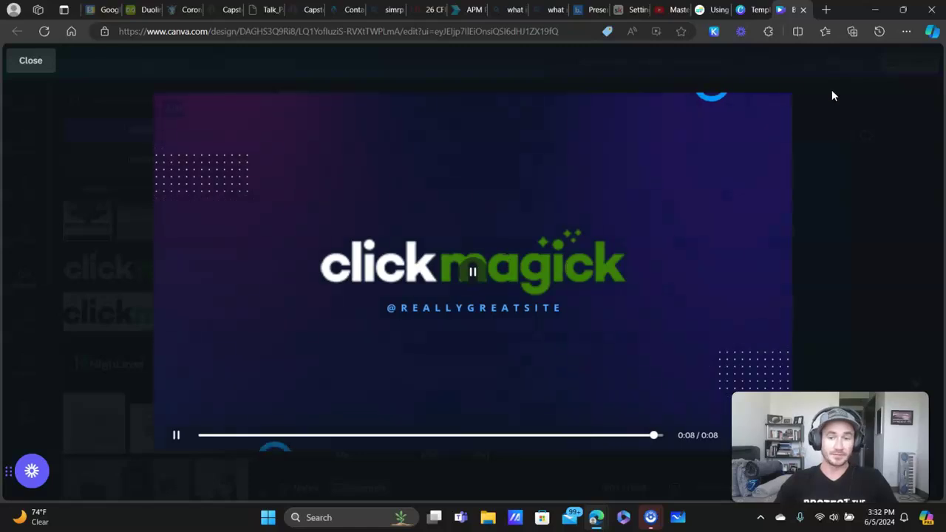
pyautogui.click(33, 60)
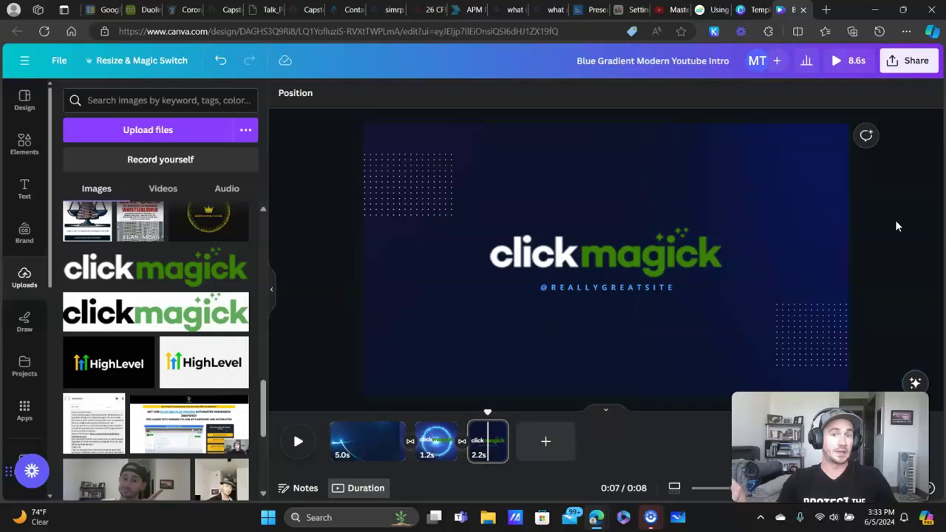
pyautogui.click(909, 61)
pyautogui.click(736, 374)
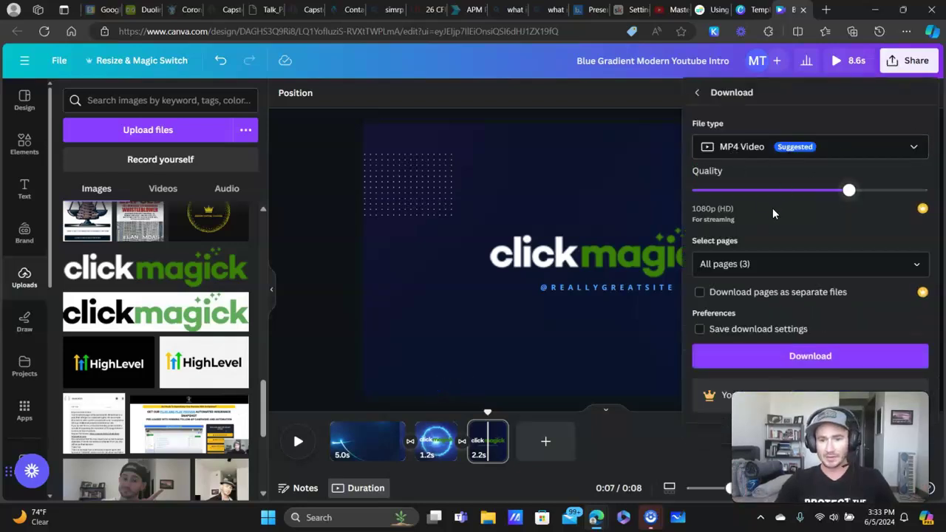
pyautogui.click(574, 90)
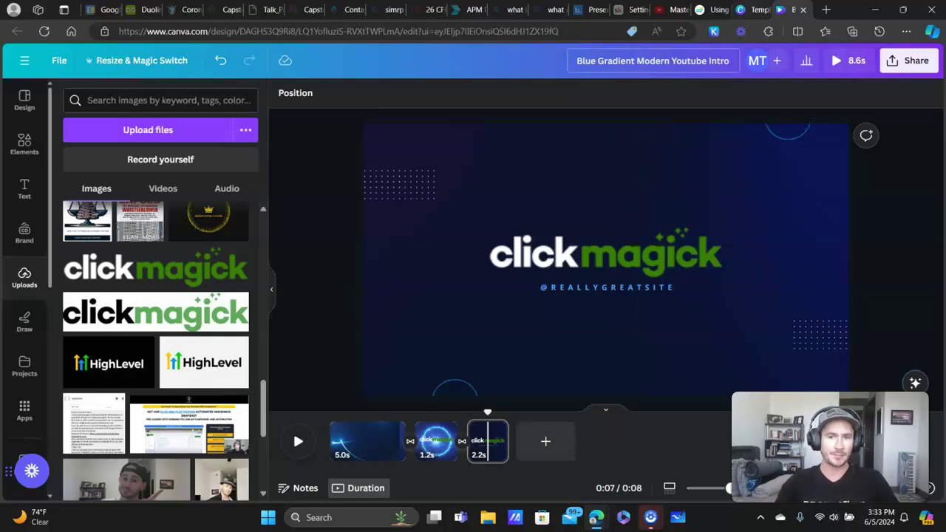
pyautogui.click(708, 10)
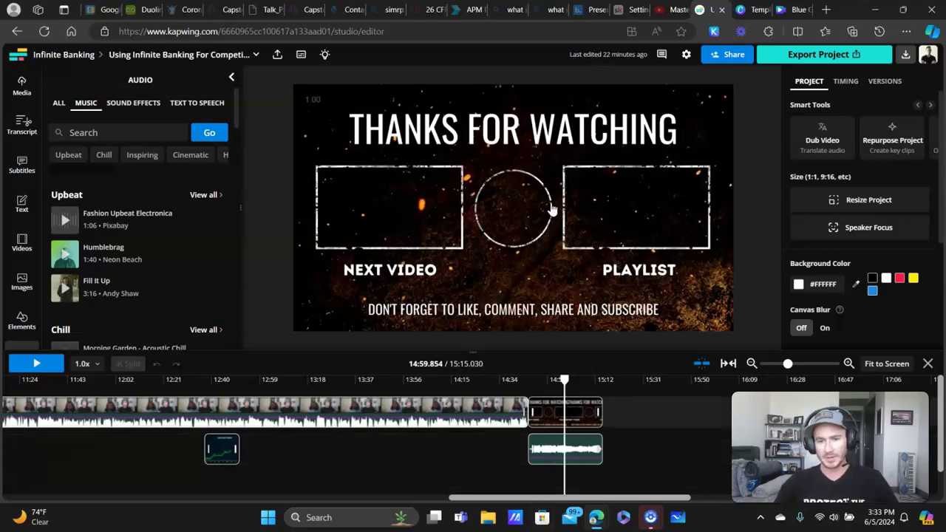
pyautogui.click(789, 10)
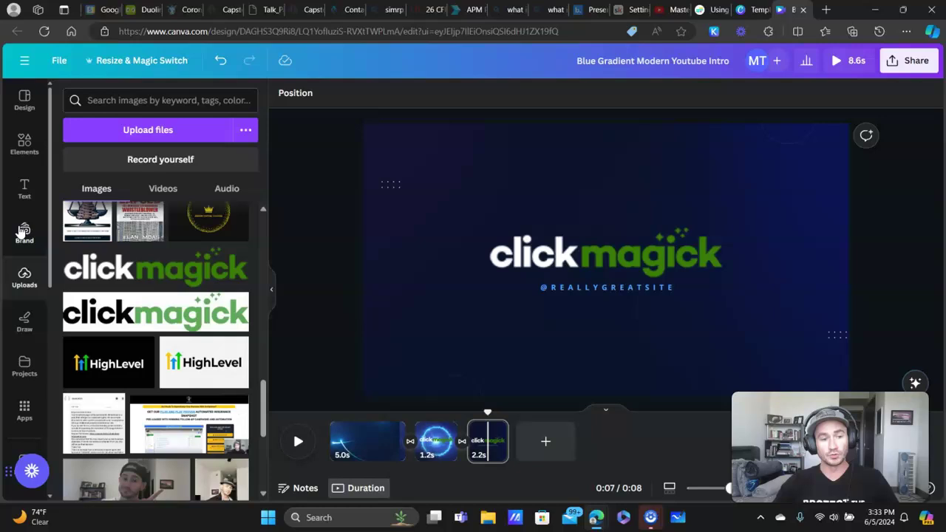
# Open the Elements library from the left sidebar, via Apps, to reach its audio tracks
pyautogui.scroll(-2, 20, 231)
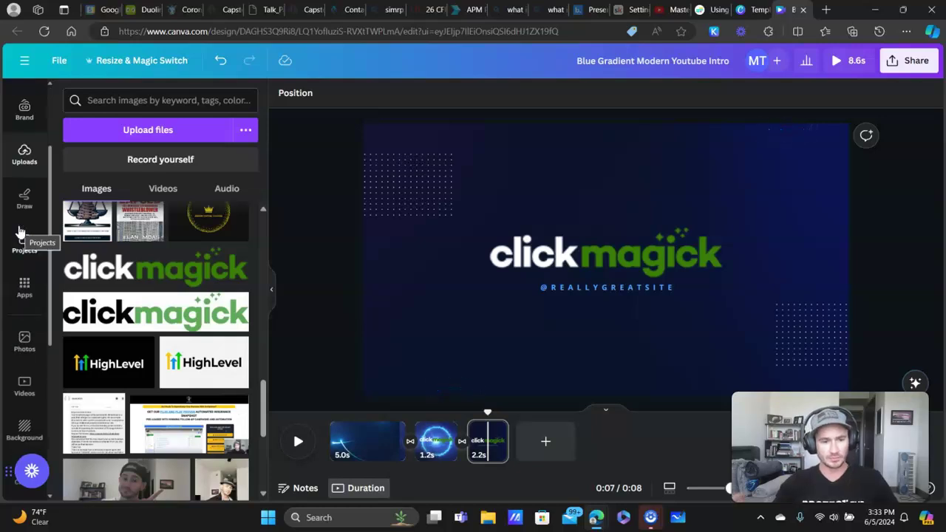
pyautogui.scroll(-3, 28, 289)
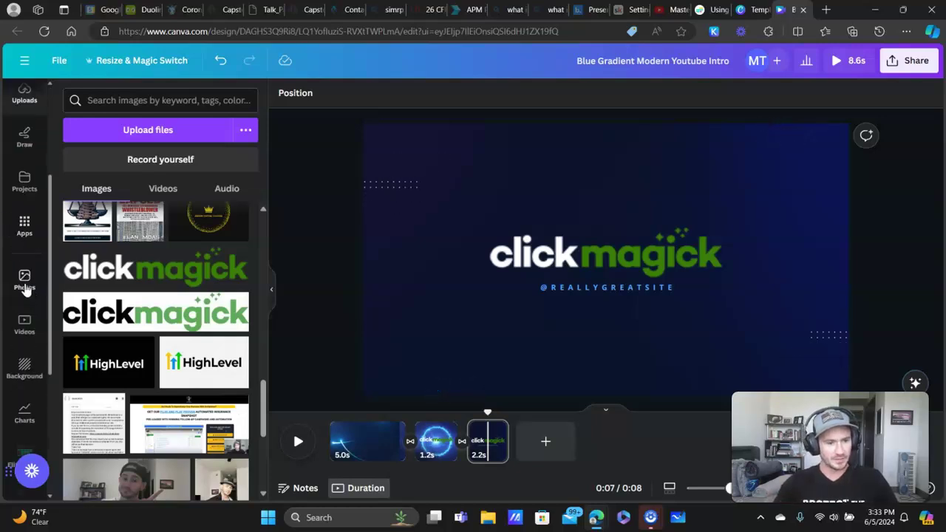
pyautogui.scroll(5, 15, 244)
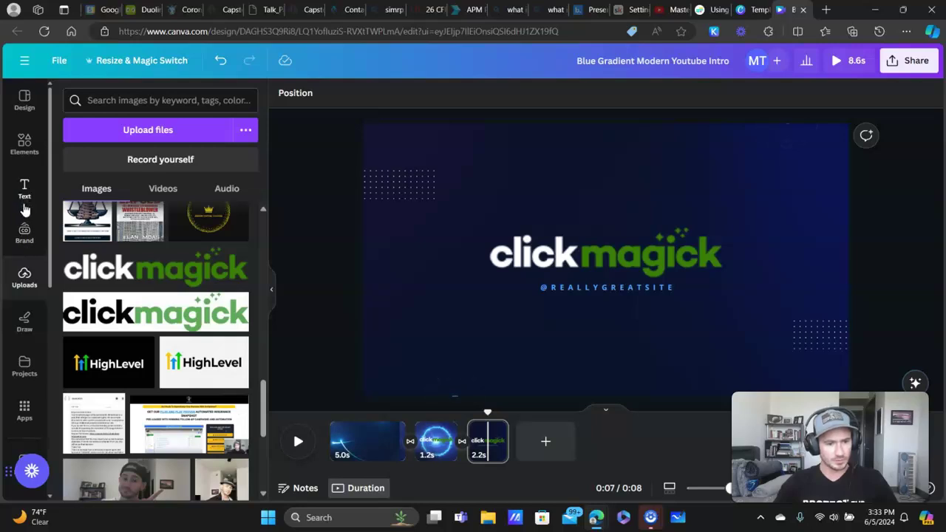
pyautogui.scroll(-5, 30, 144)
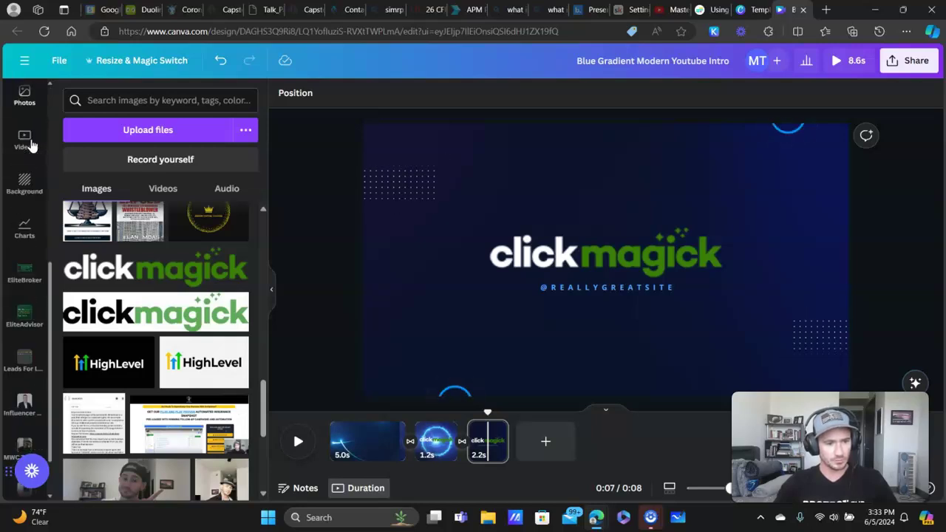
pyautogui.scroll(3, 26, 222)
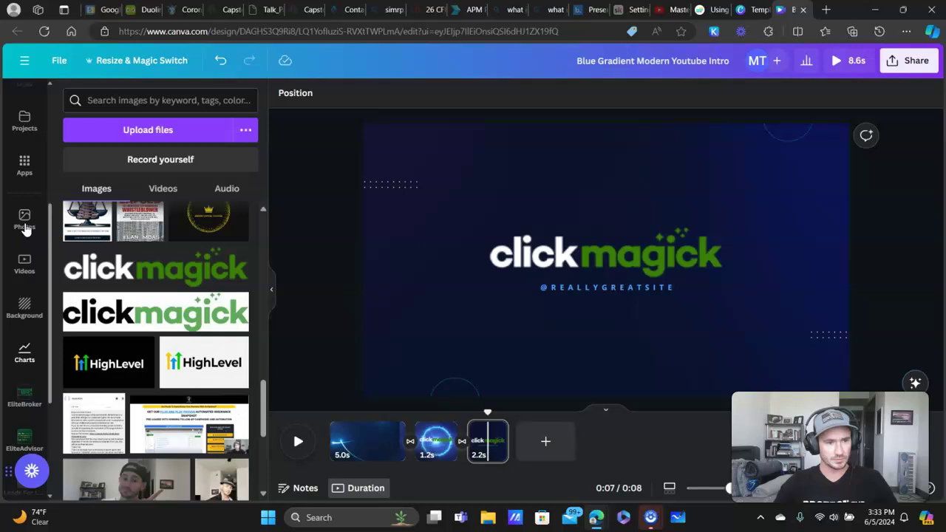
pyautogui.scroll(2, 24, 185)
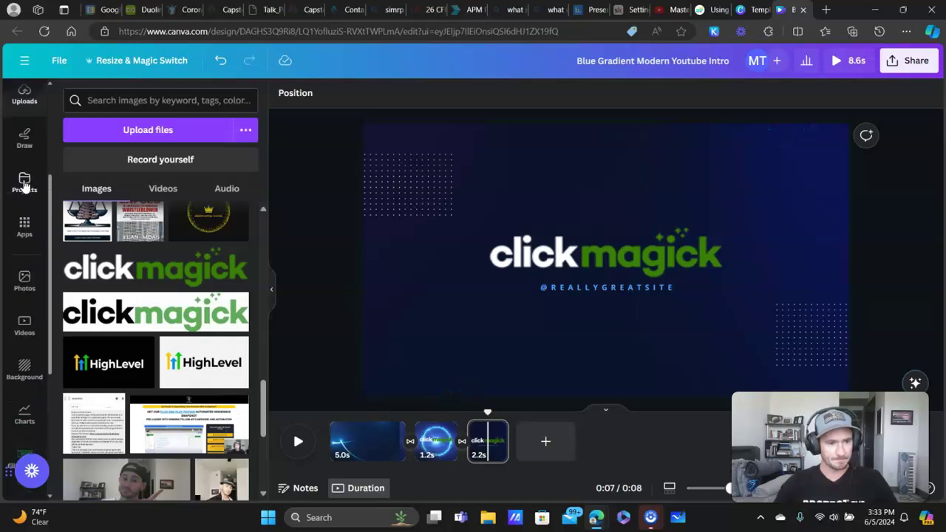
pyautogui.scroll(3, 24, 185)
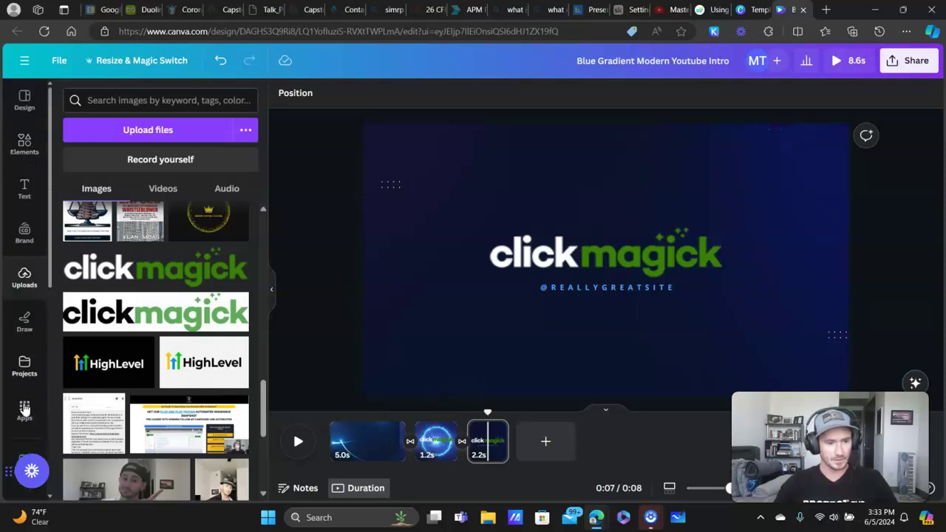
pyautogui.scroll(-5, 14, 280)
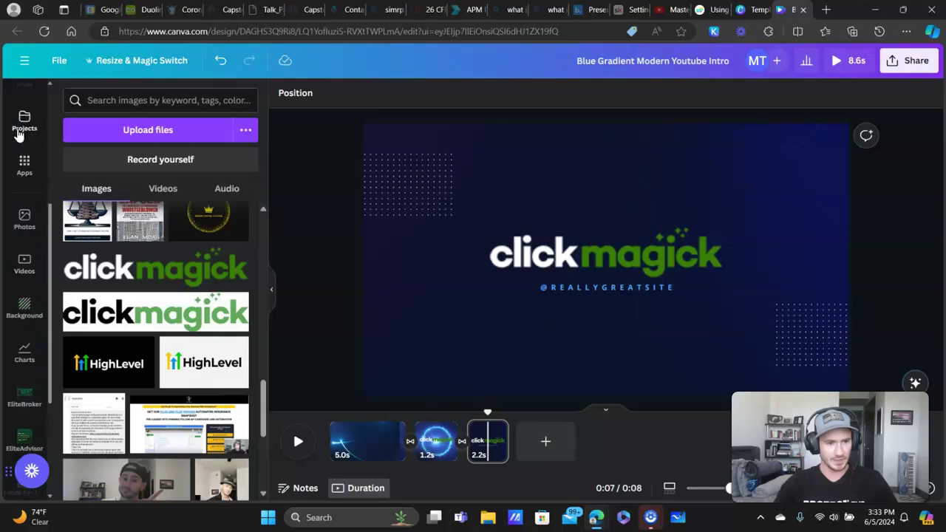
pyautogui.click(23, 167)
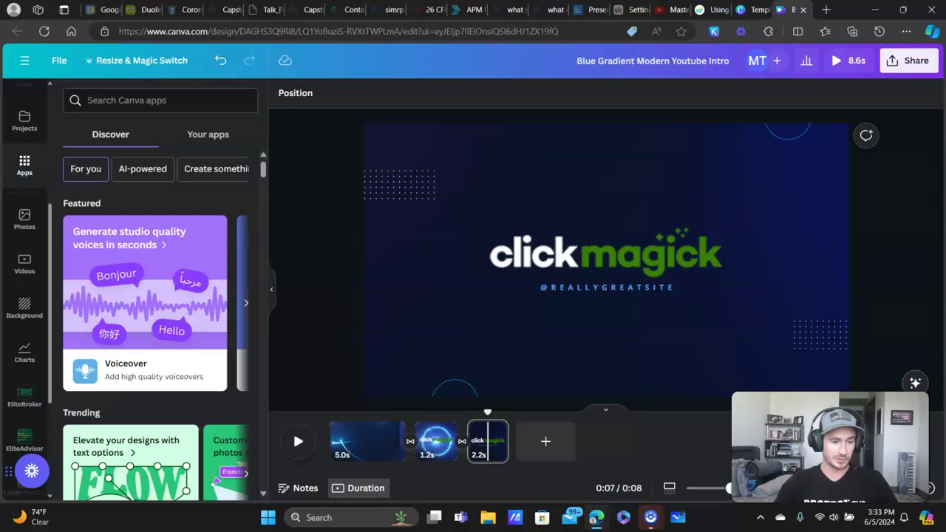
pyautogui.scroll(3, 24, 259)
pyautogui.click(24, 143)
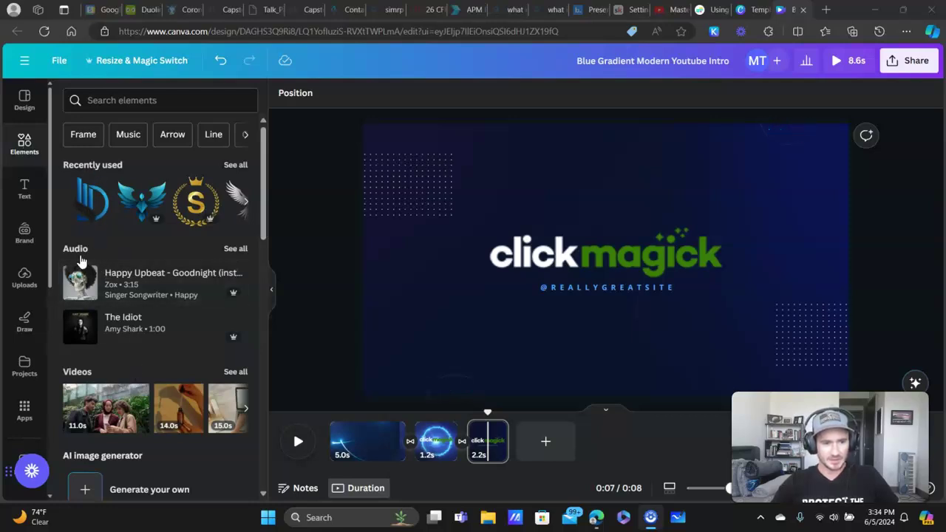
# Add the Delilah audio track as background music and dismiss the popular-music notice
pyautogui.click(237, 249)
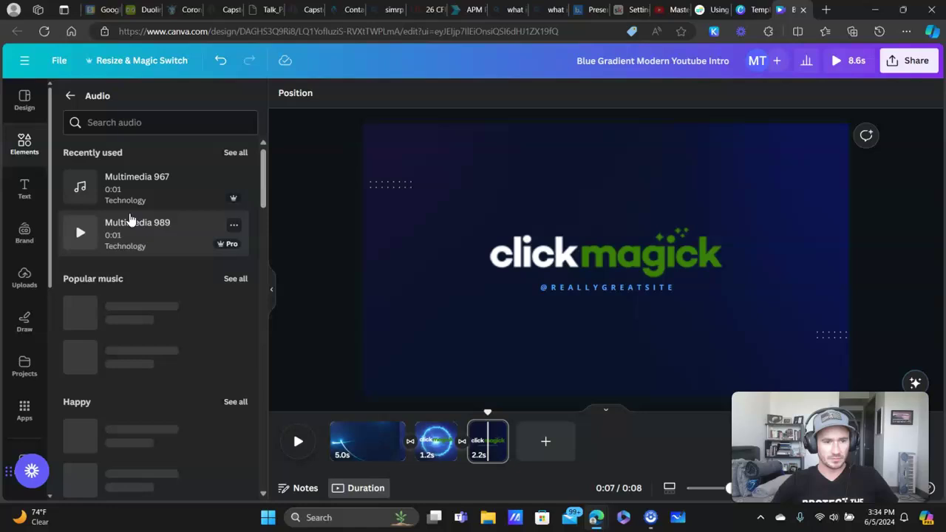
pyautogui.click(138, 124)
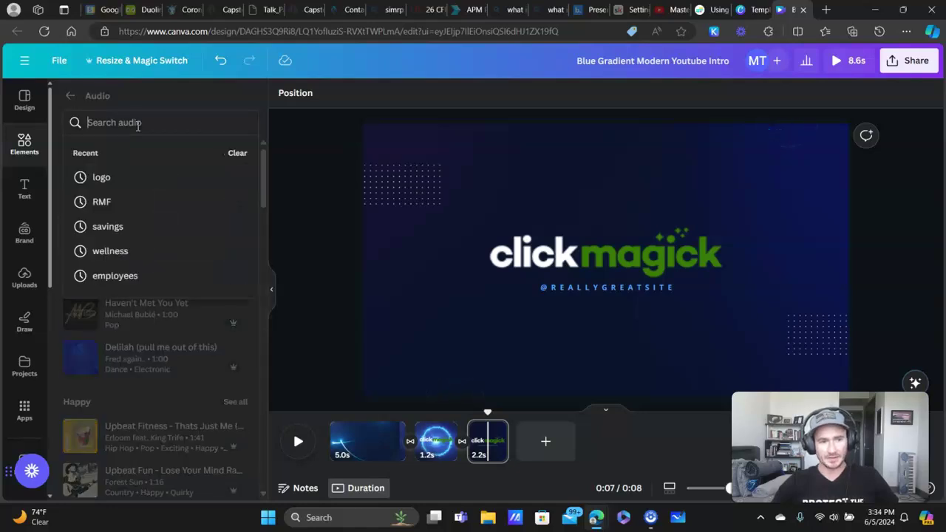
pyautogui.click(181, 100)
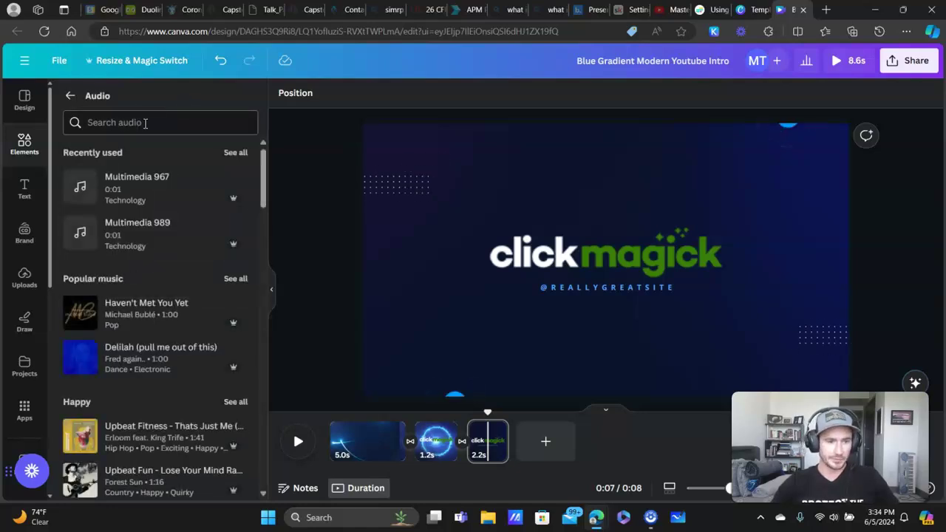
pyautogui.scroll(-1, 148, 237)
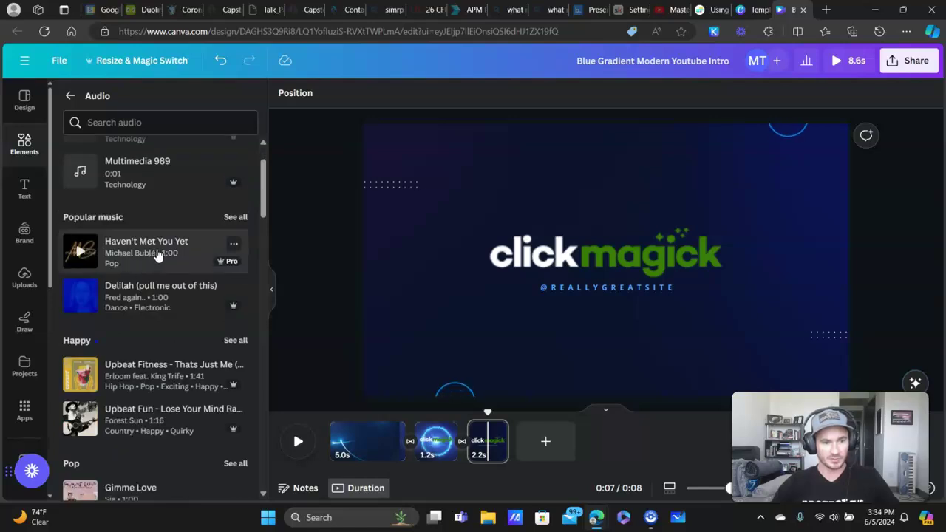
pyautogui.click(146, 303)
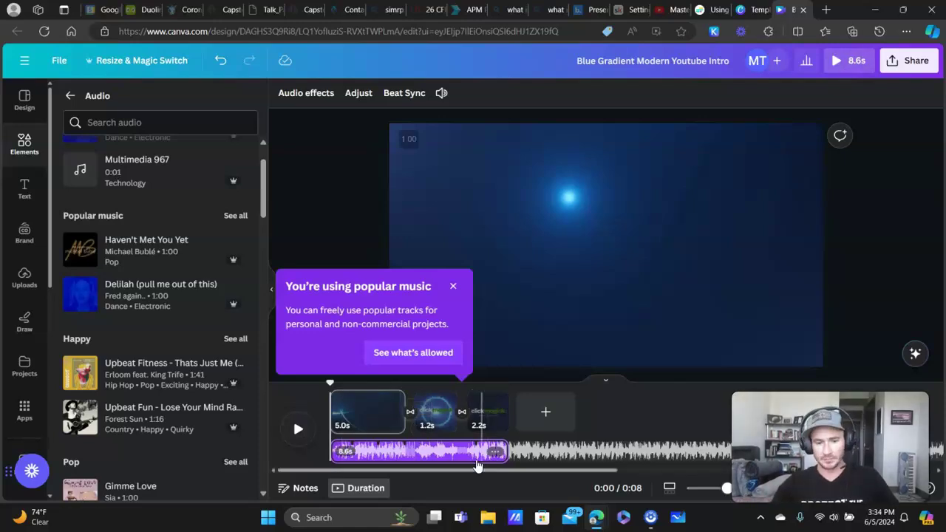
pyautogui.click(454, 287)
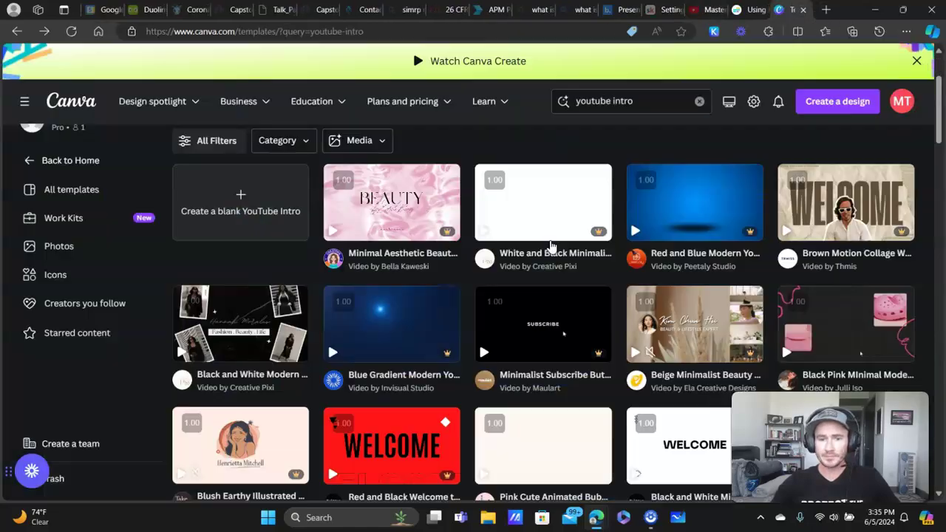
# Change the template search to 'youtube outro' and scroll to the Grunge Thanks For Watching template
pyautogui.click(630, 101)
pyautogui.doubleClick(618, 101)
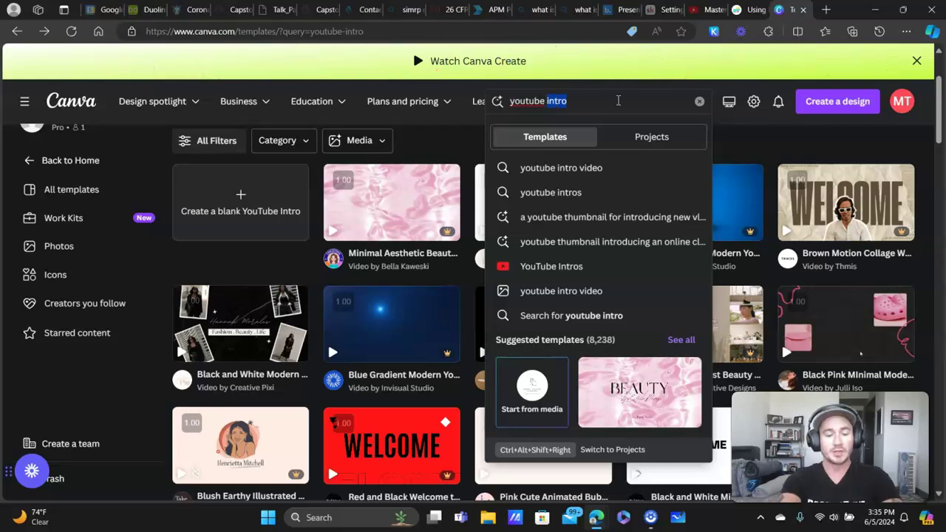
pyautogui.write('ou')
pyautogui.press('Return')
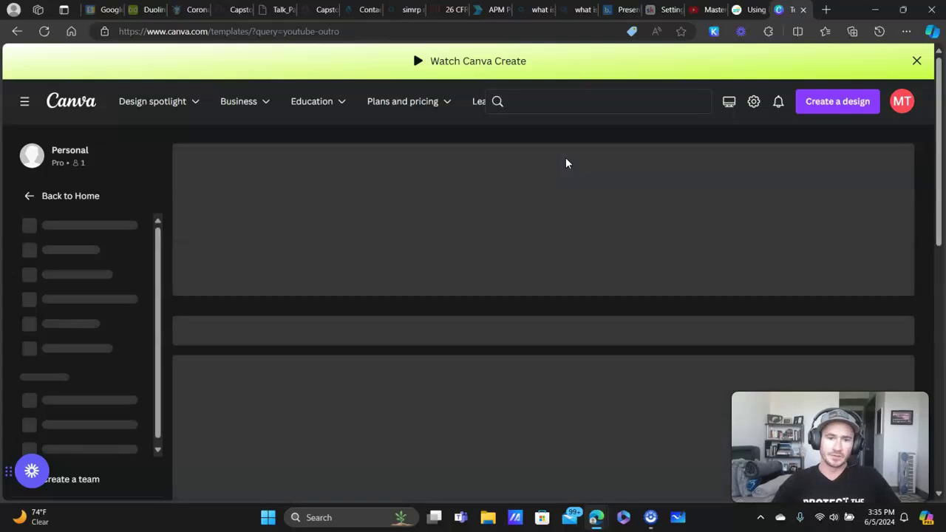
pyautogui.scroll(-3, 566, 163)
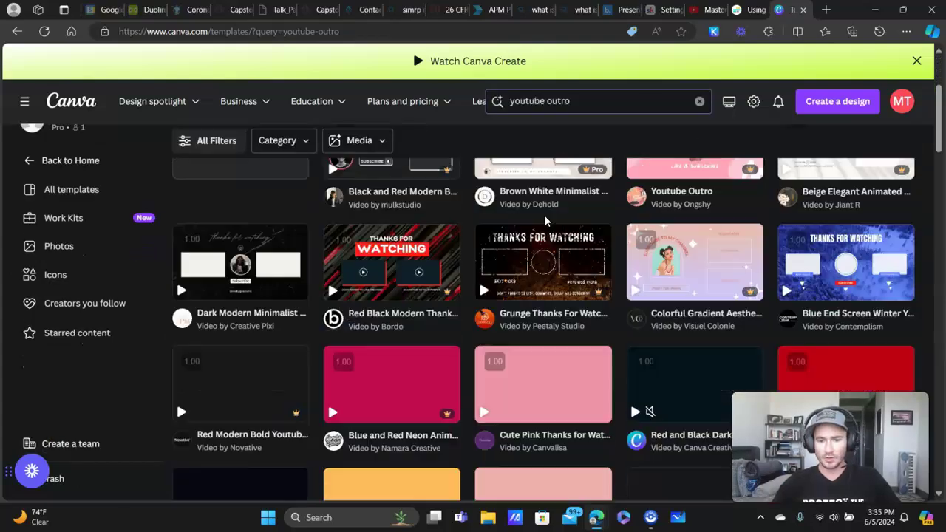
pyautogui.scroll(-4, 280, 272)
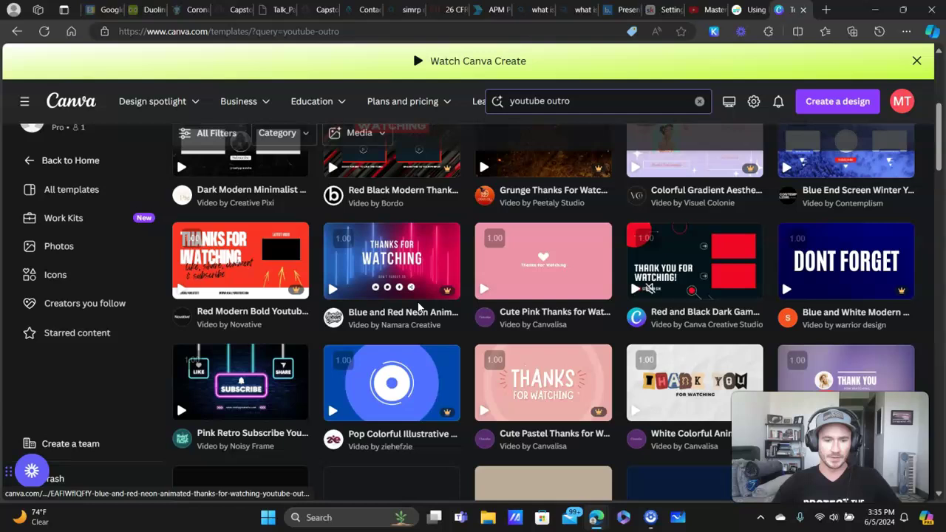
pyautogui.scroll(-1, 332, 323)
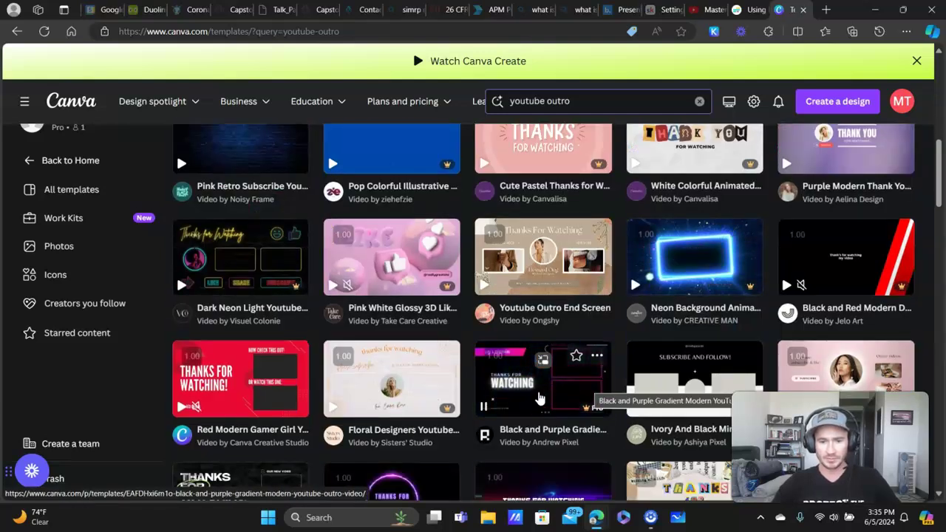
pyautogui.scroll(-1, 478, 376)
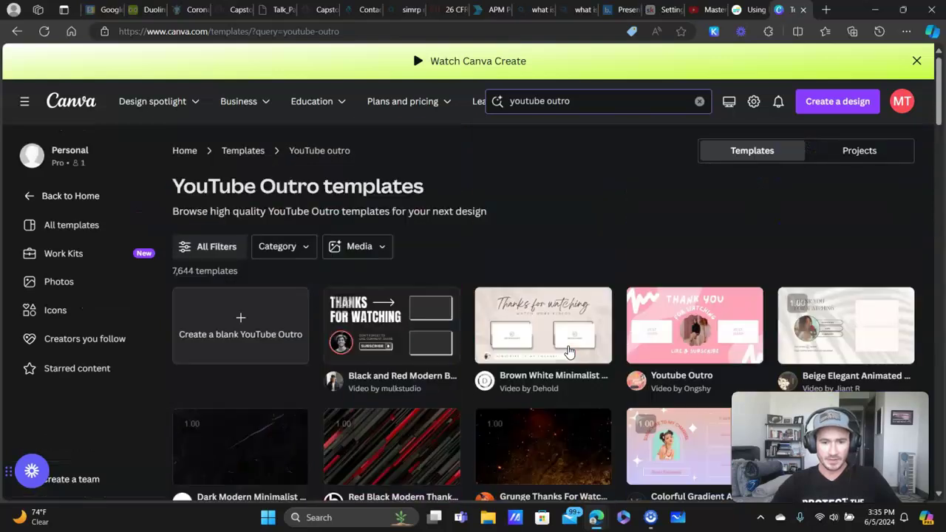
pyautogui.scroll(-1, 544, 345)
pyautogui.scroll(-1, 543, 344)
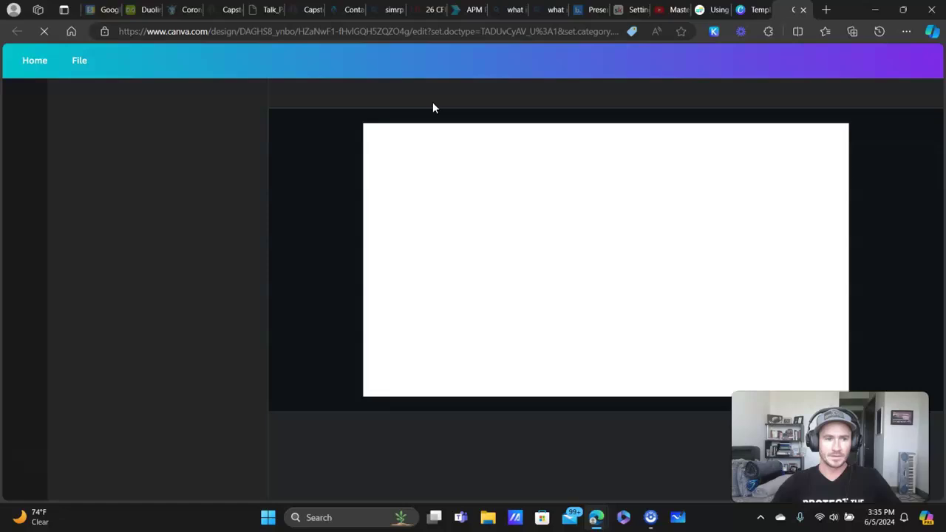
# Set the THANKS FOR WATCHING title's font to Oswald
pyautogui.click(625, 184)
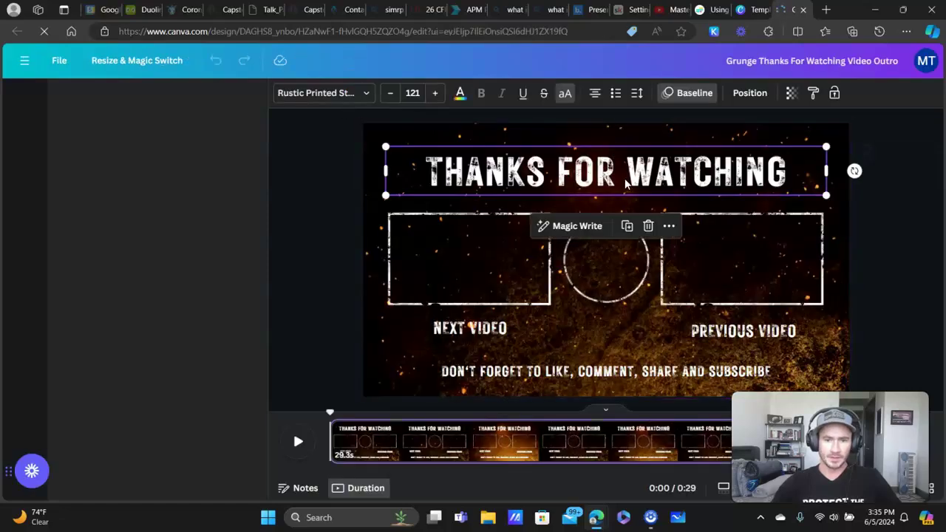
pyautogui.doubleClick(624, 172)
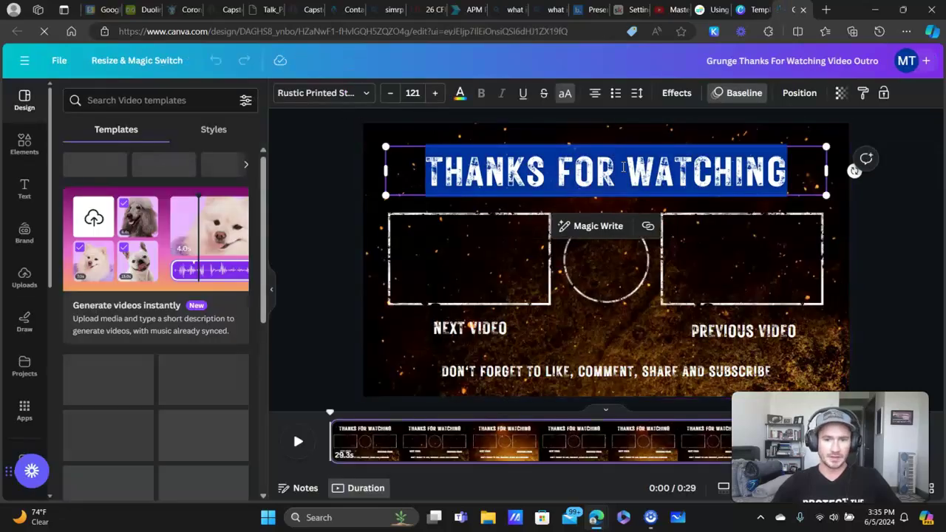
pyautogui.click(507, 169)
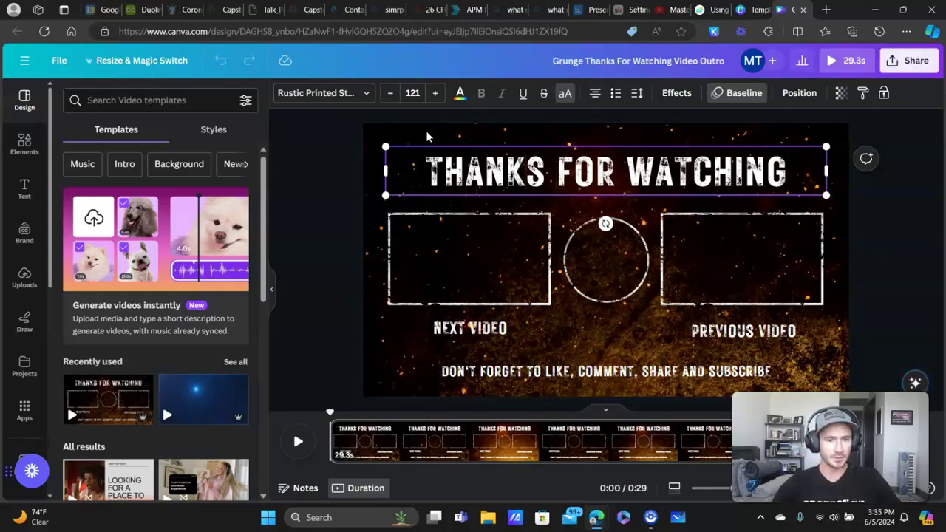
pyautogui.click(363, 94)
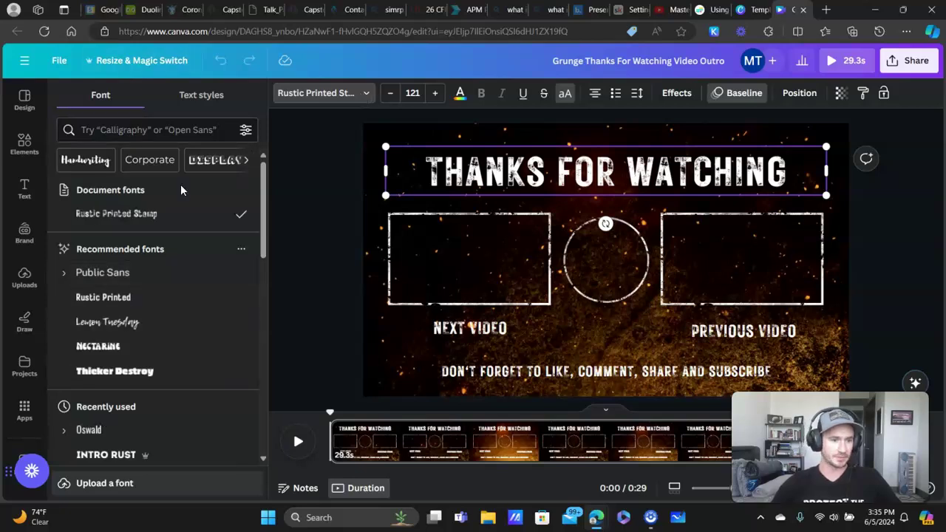
pyautogui.scroll(-10, 196, 281)
pyautogui.scroll(10, 175, 258)
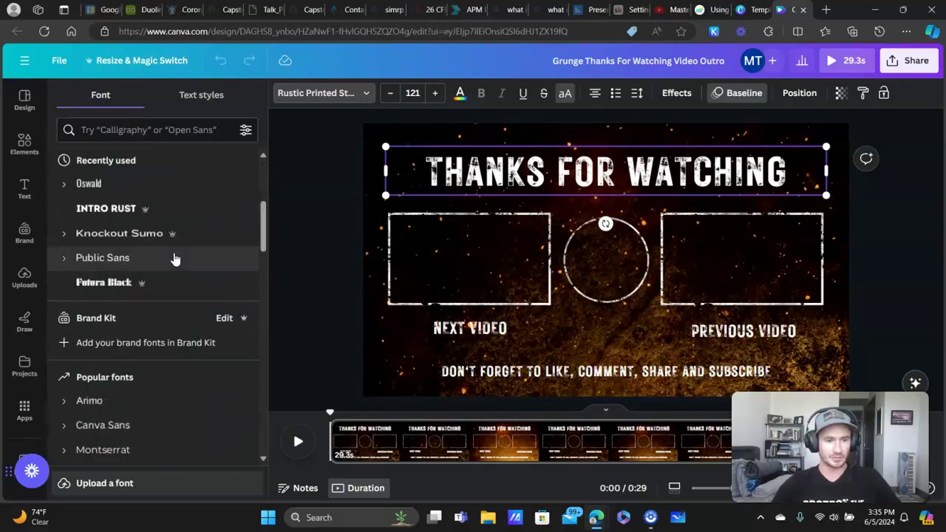
pyautogui.scroll(-2, 102, 381)
pyautogui.click(101, 378)
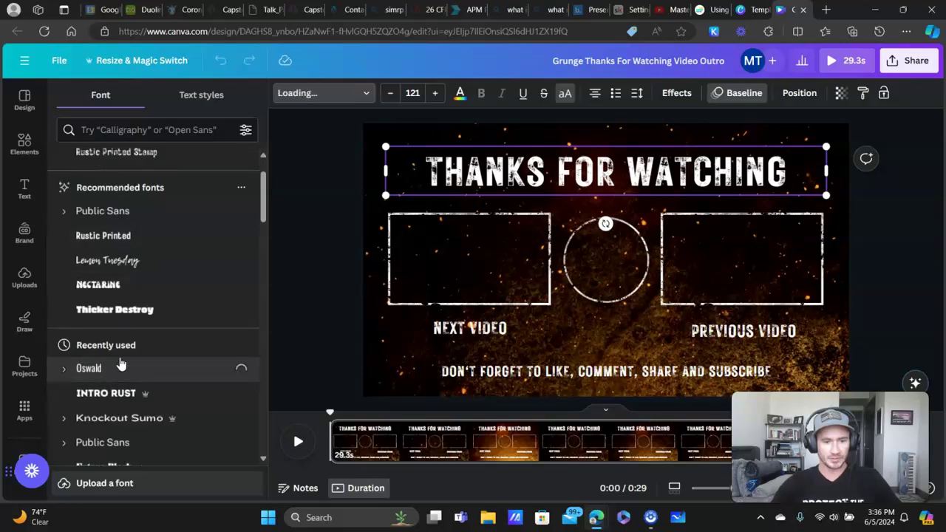
# Switch the NEXT VIDEO, PREVIOUS VIDEO and DON'T FORGET lines to Oswald
pyautogui.click(494, 335)
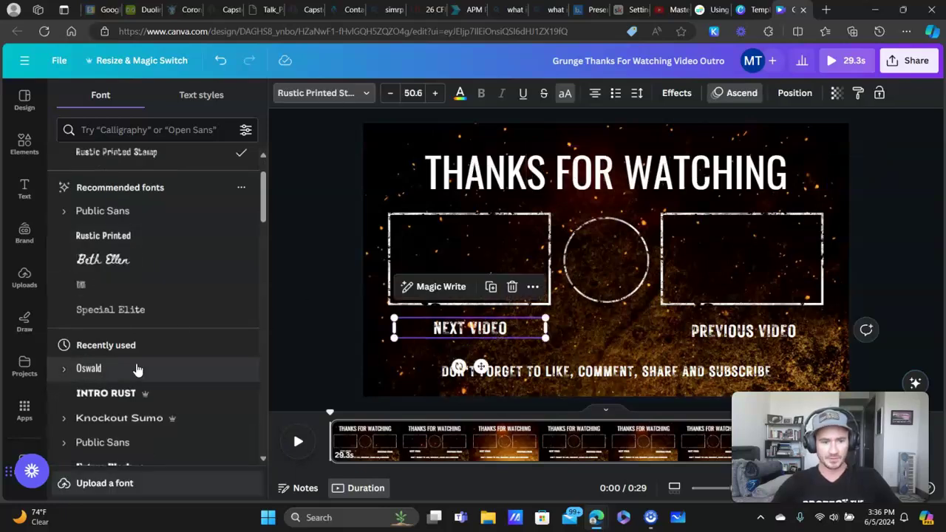
pyautogui.click(135, 367)
pyautogui.click(752, 333)
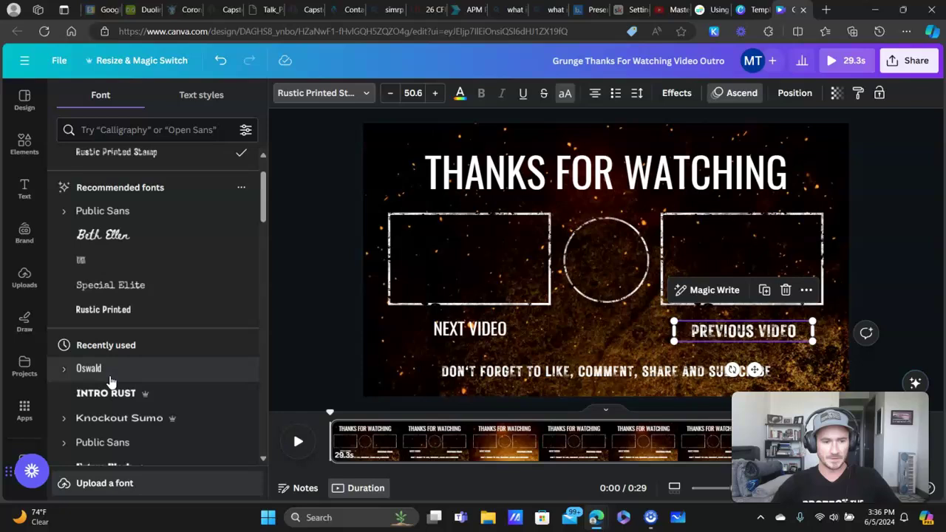
pyautogui.click(104, 369)
pyautogui.press('Tab')
pyautogui.click(104, 369)
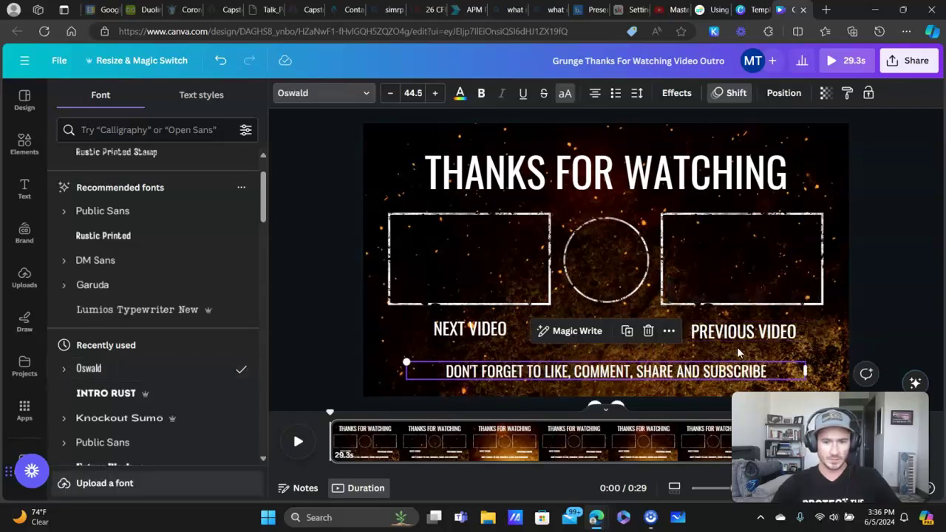
# Replace the PREVIOUS VIDEO label text with PLAYLIST
pyautogui.click(752, 332)
pyautogui.click(761, 334)
pyautogui.write('PLAYLIST')
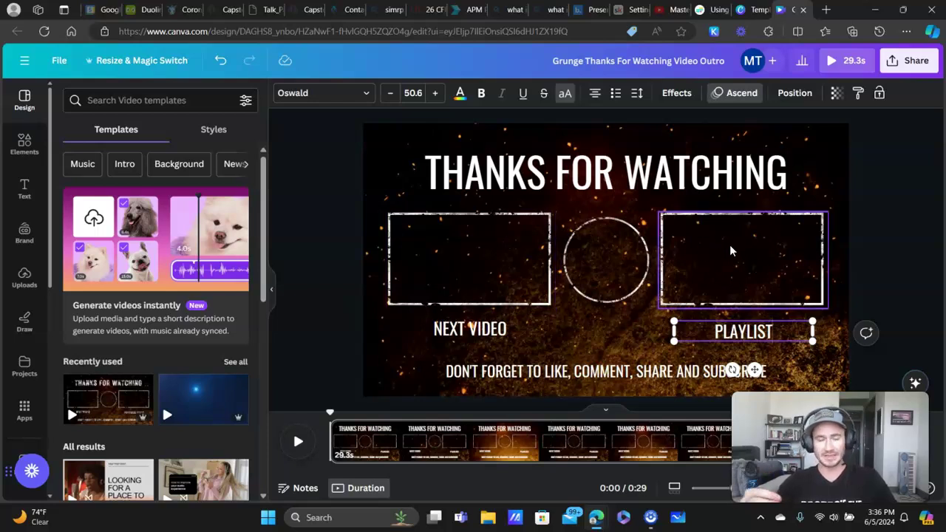
# Deselect the PLAYLIST label and open the Share panel for the 29.3-second grunge outro
pyautogui.click(907, 195)
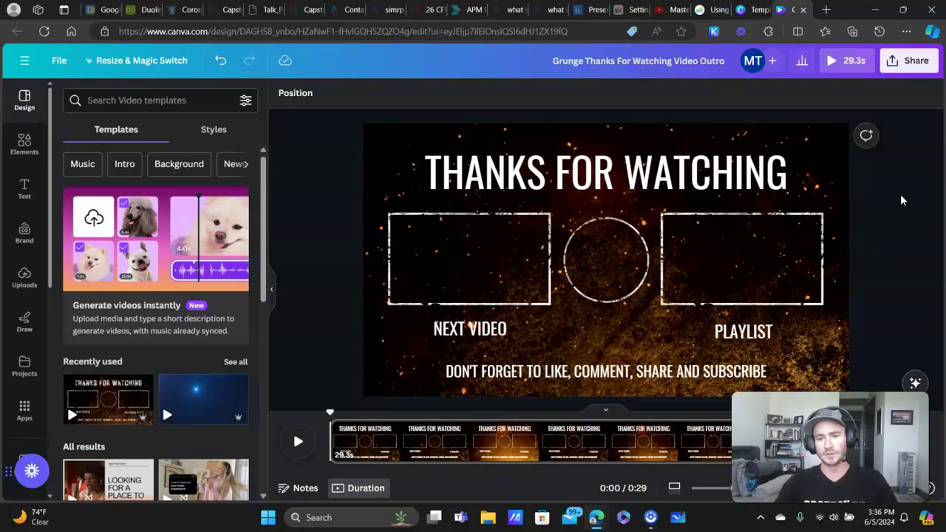
pyautogui.click(909, 61)
pyautogui.click(909, 61)
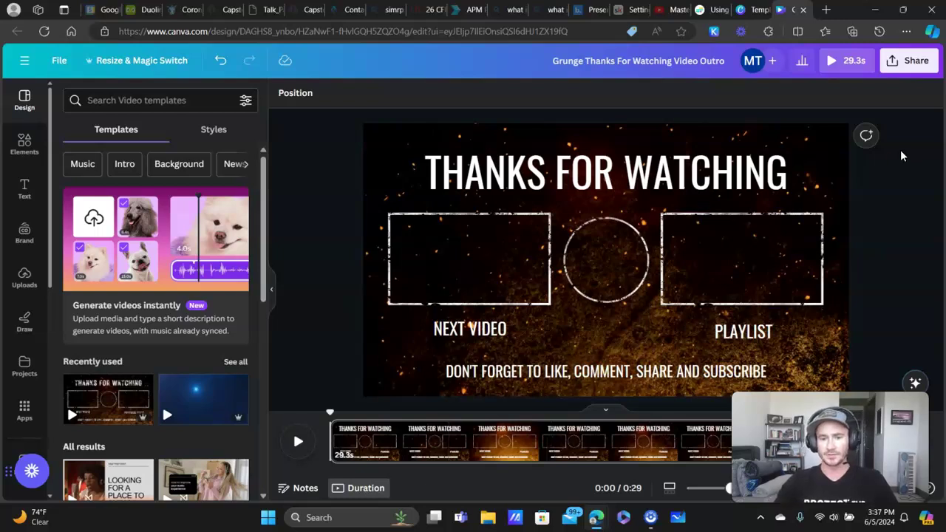
pyautogui.click(907, 63)
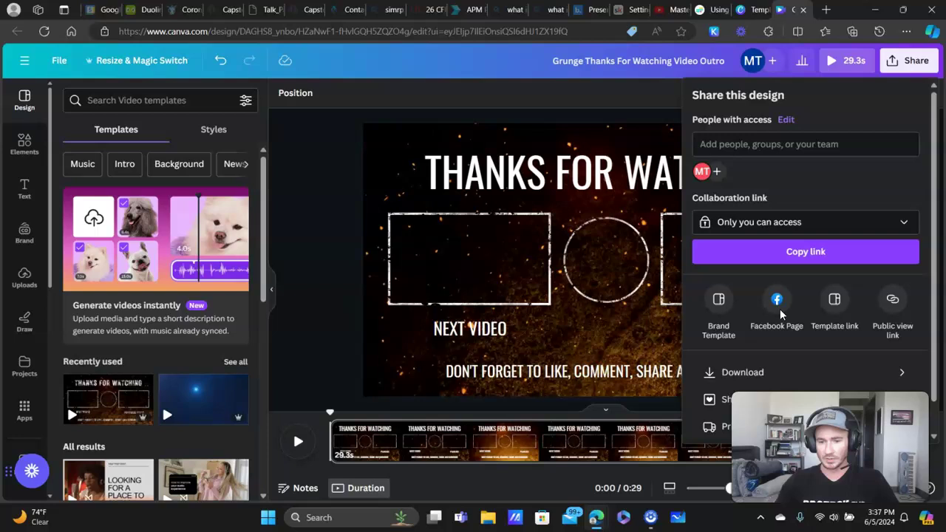
# Open the Download options, then dismiss the Download and Share panels to view the outro
pyautogui.click(744, 373)
pyautogui.click(521, 98)
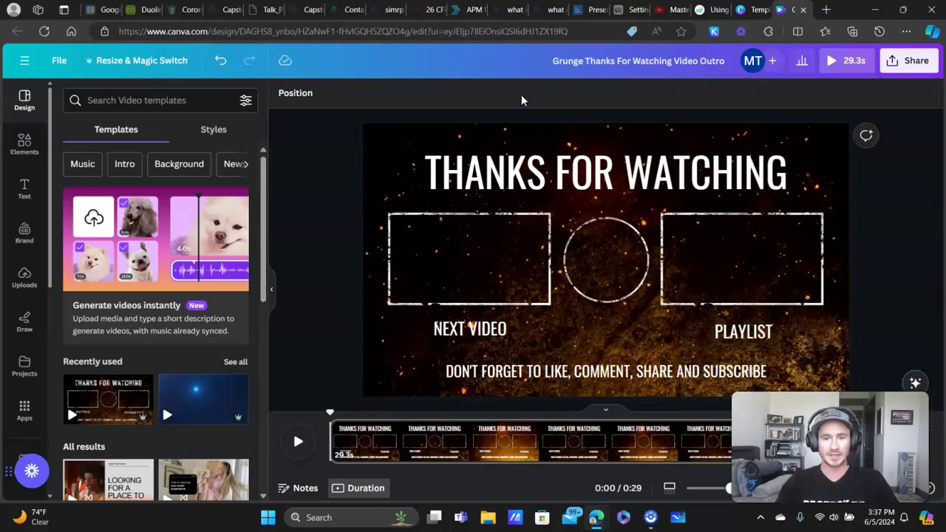